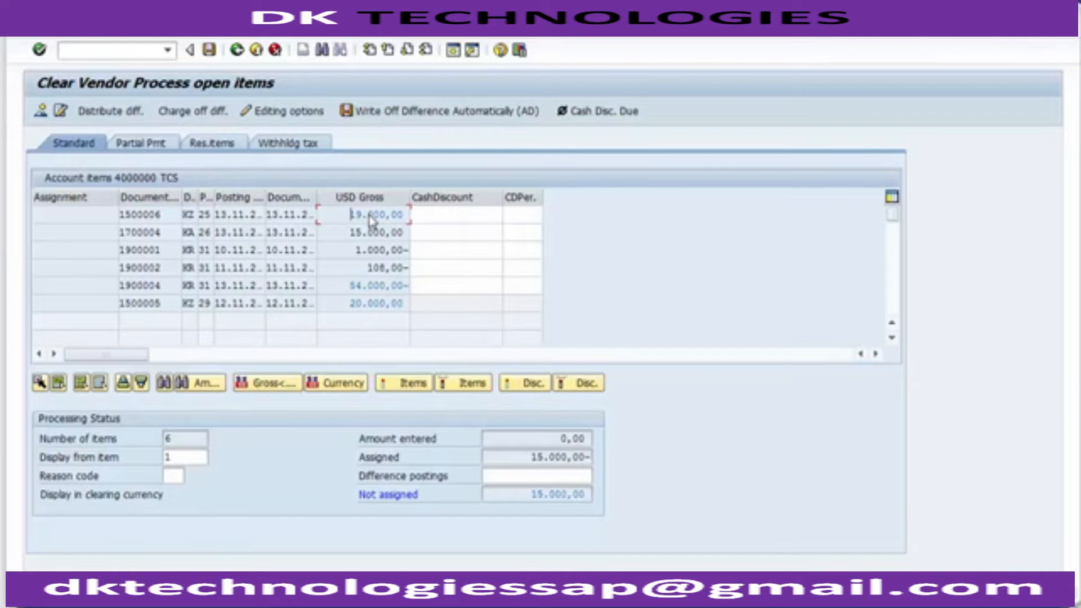
# - Activate the 15.000,00 USD open item for clearing and check the Not assigned amount
pyautogui.click(375, 232)
pyautogui.doubleClick(375, 232)
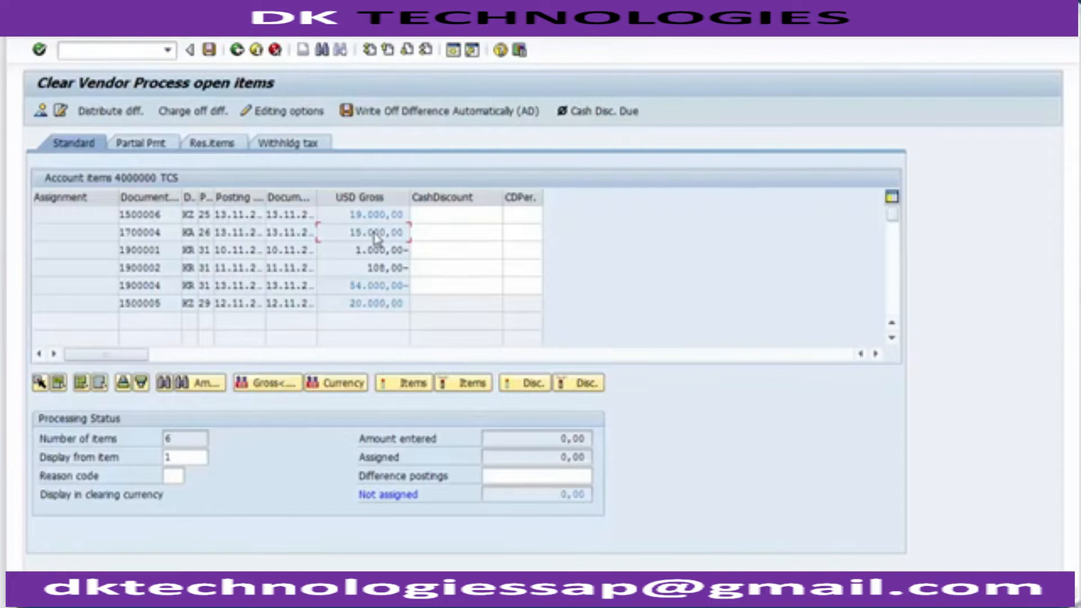
pyautogui.click(406, 286)
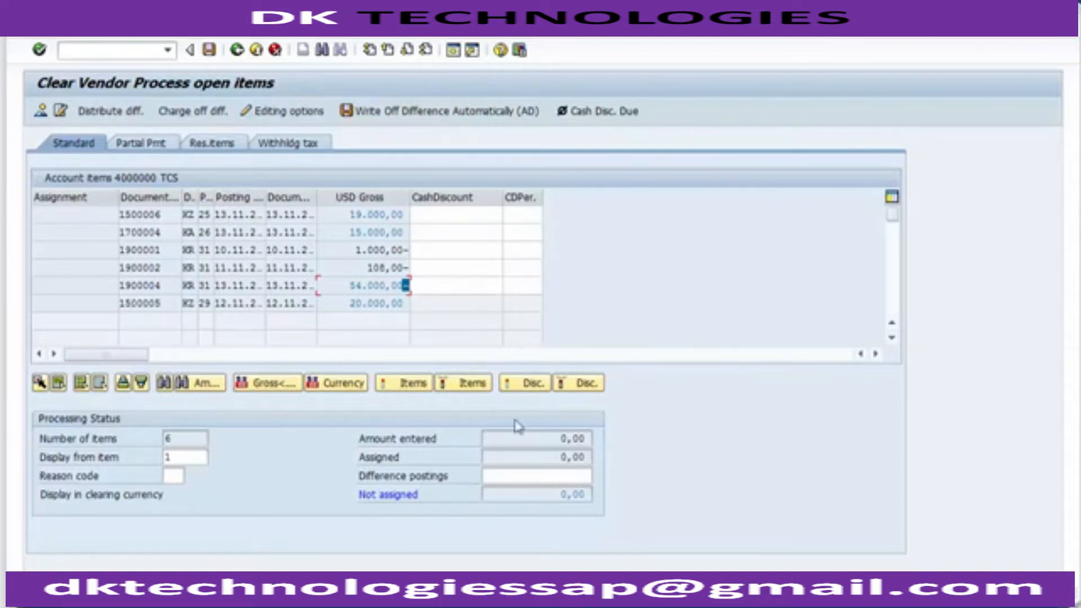
pyautogui.moveTo(553, 494); pyautogui.dragTo(587, 495)
pyautogui.click(561, 495)
pyautogui.click(562, 495)
pyautogui.click(559, 496)
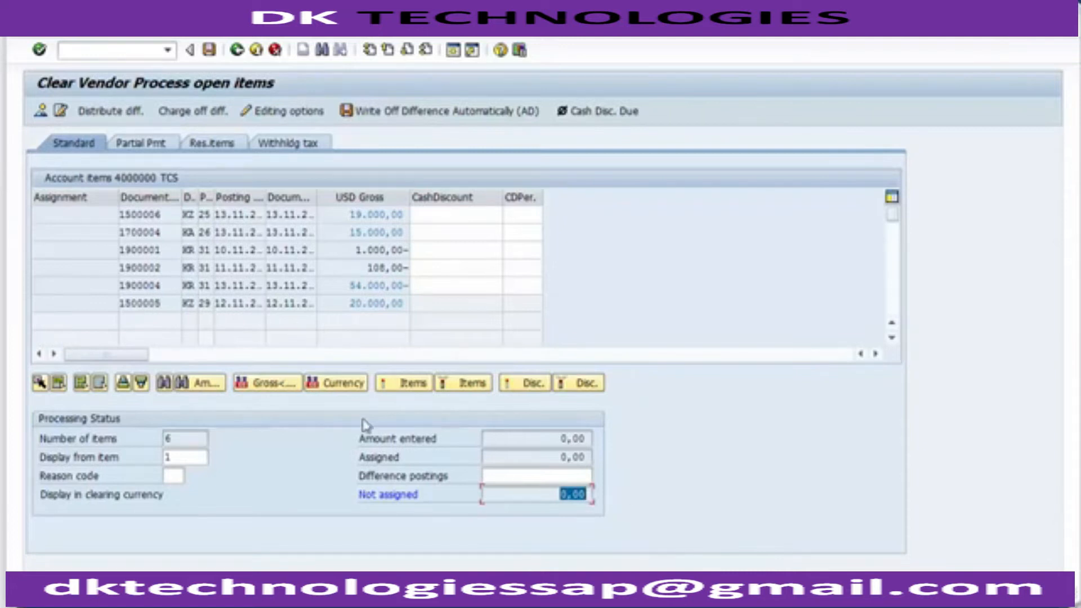
pyautogui.click(519, 497)
# - Simulate the vendor clearing document and post it
pyautogui.click(64, 37)
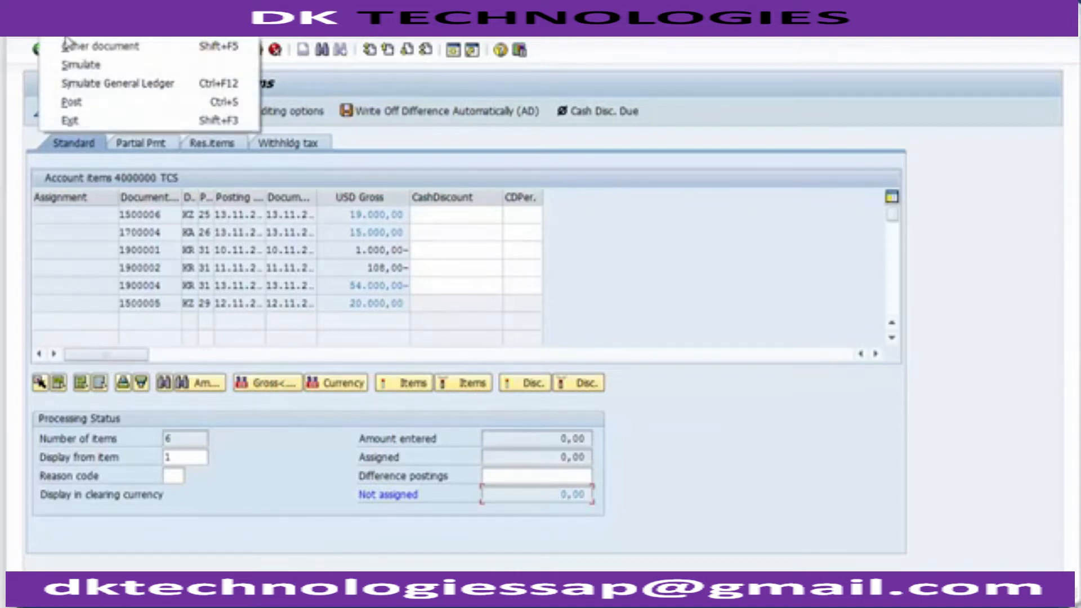
pyautogui.click(72, 66)
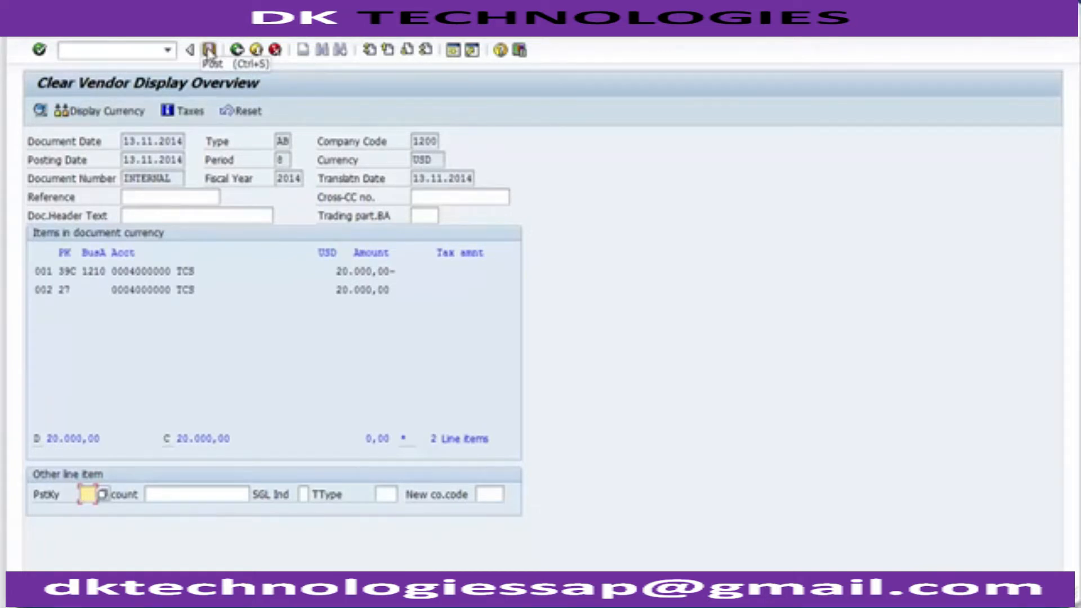
pyautogui.click(209, 51)
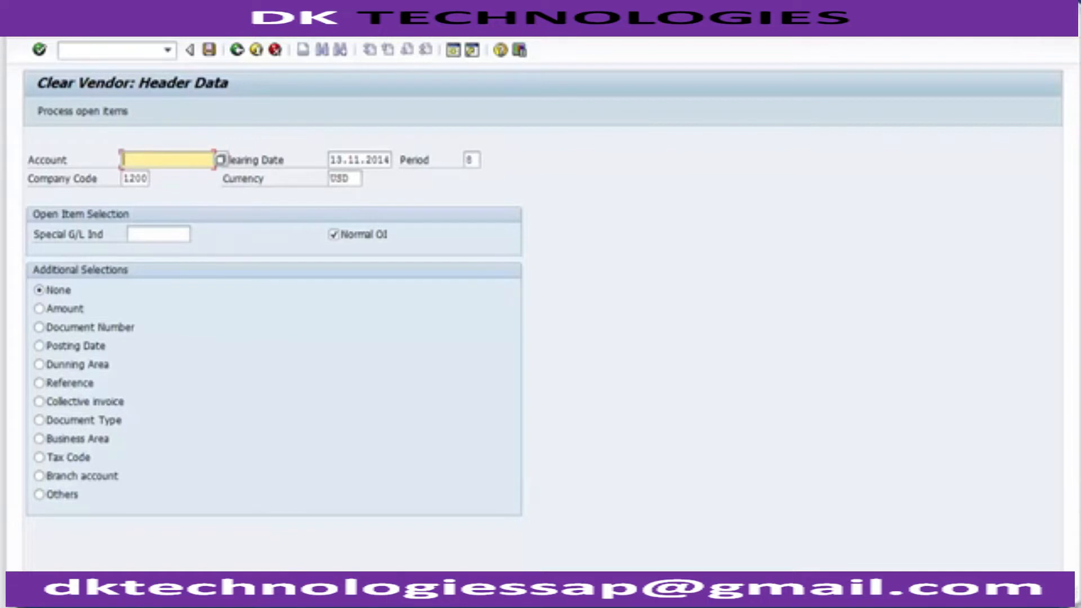
# - Switch to the vendor line item display and rerun the open items list for key date 13.11.2014
pyautogui.click(312, 521)
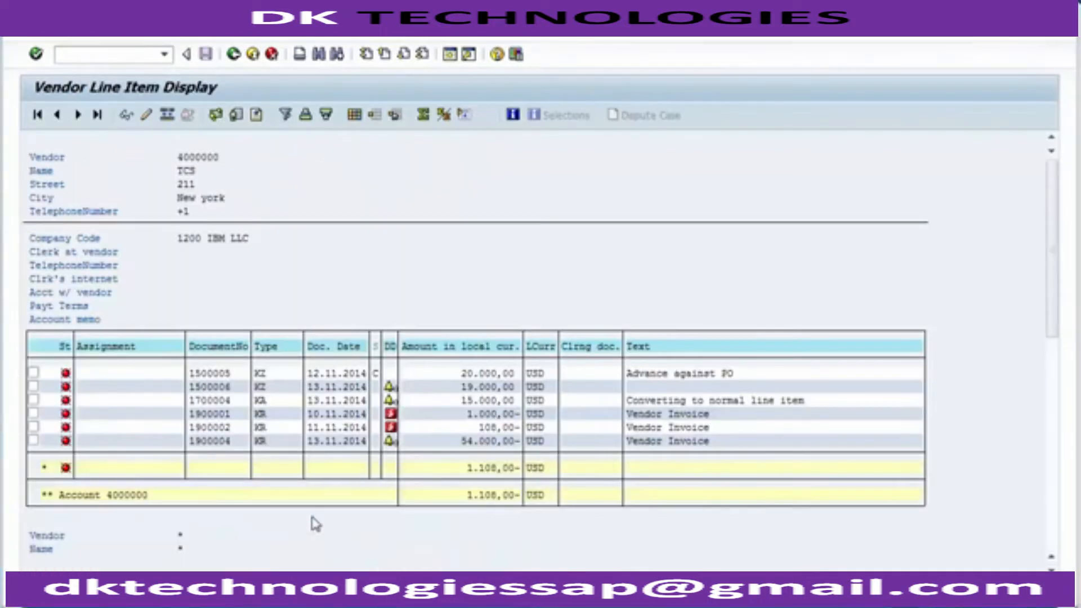
pyautogui.click(428, 238)
pyautogui.click(375, 347)
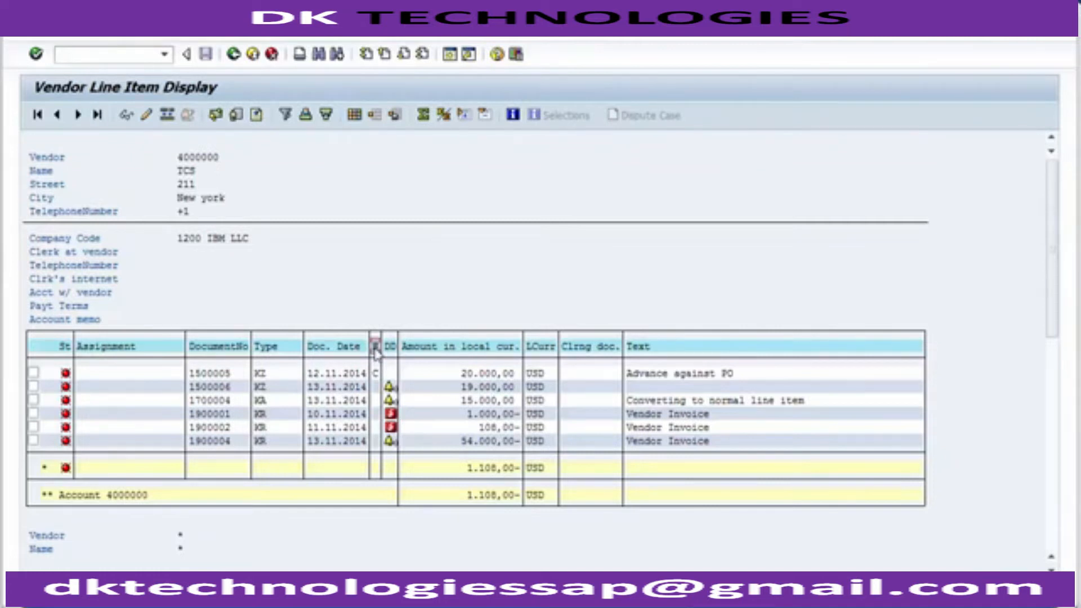
pyautogui.click(228, 62)
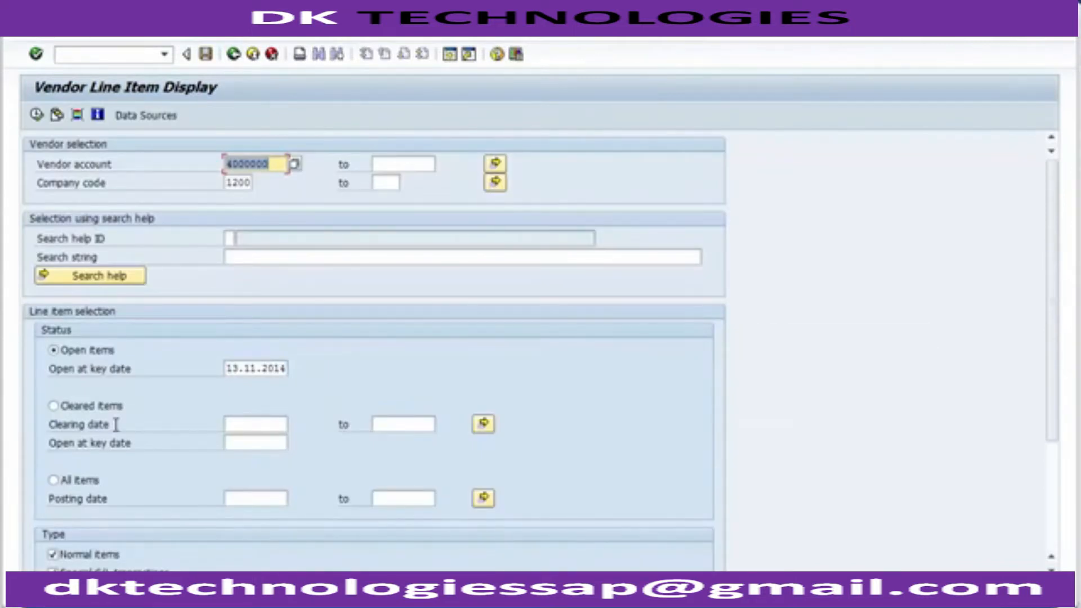
pyautogui.click(36, 116)
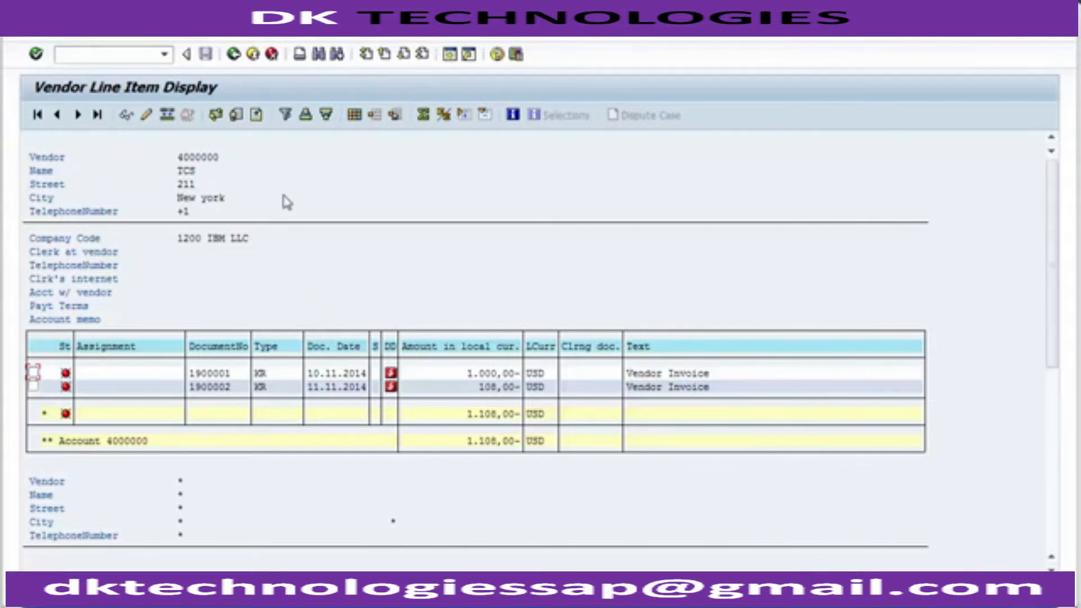
# - Return to the vendor line item selection and change the status to Cleared items
pyautogui.click(234, 58)
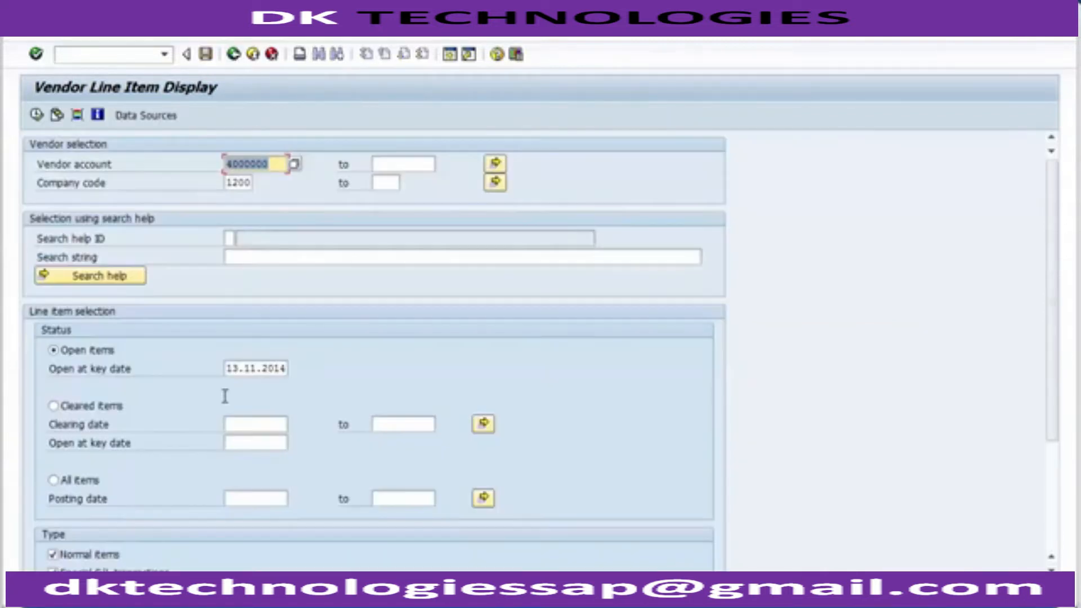
pyautogui.click(70, 406)
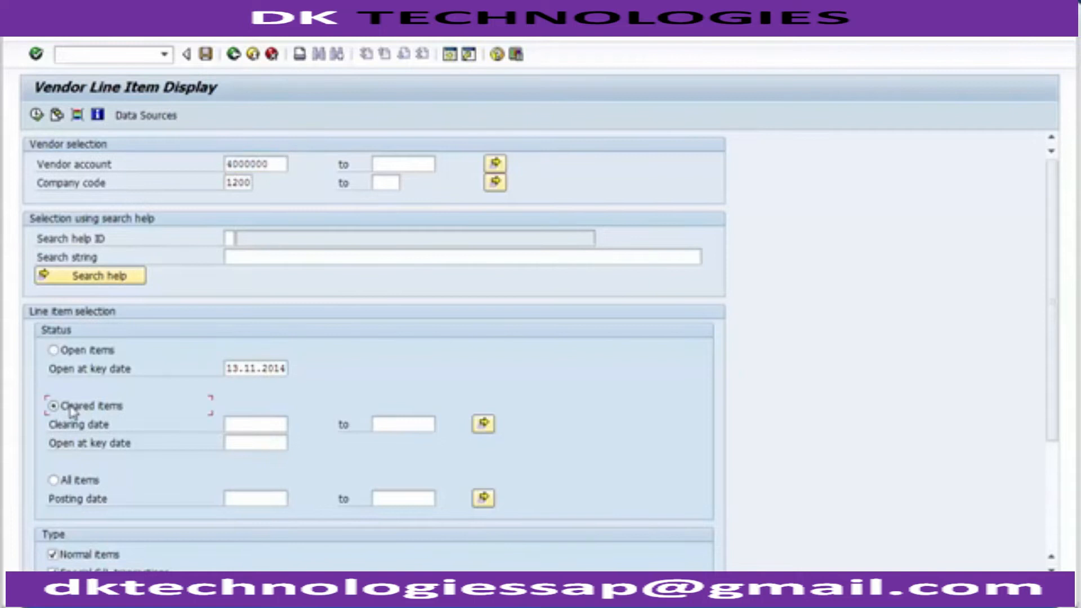
pyautogui.click(240, 422)
pyautogui.click(400, 425)
pyautogui.click(244, 424)
pyautogui.click(394, 428)
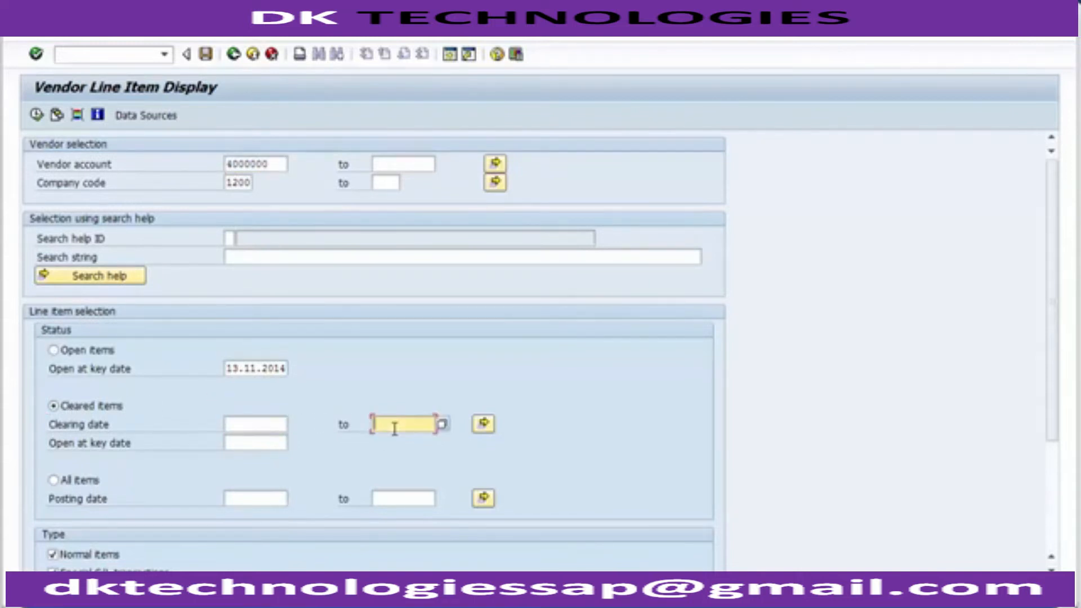
pyautogui.click(260, 424)
pyautogui.click(395, 421)
# - Set the clearing date range from 13.11.2014 to 13.11.2014 and run the cleared items list
pyautogui.click(247, 426)
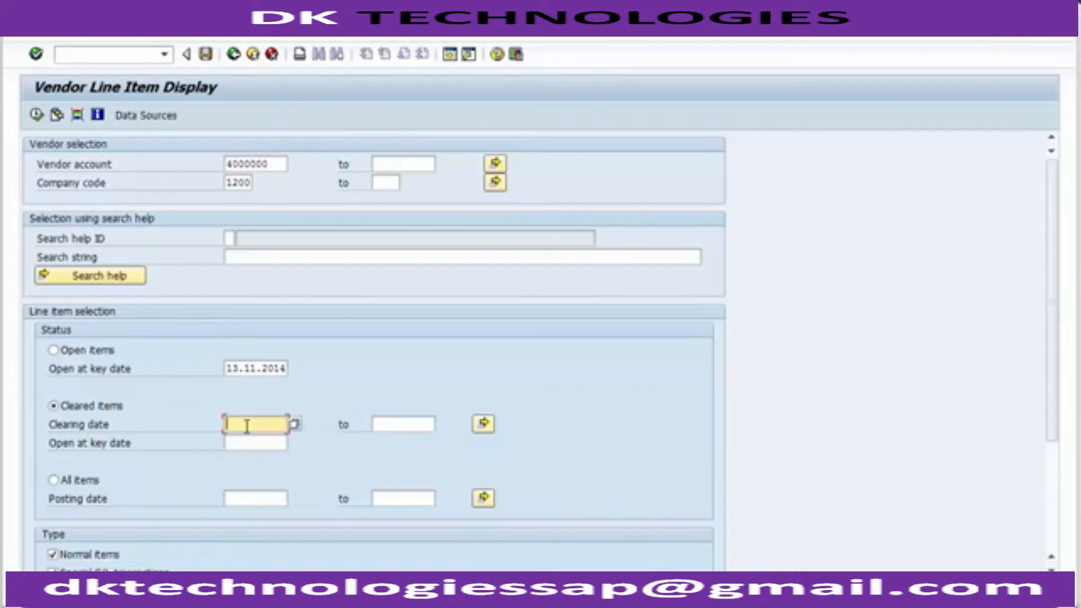
pyautogui.press('Down')
pyautogui.press('Down')
pyautogui.press('Return')
pyautogui.press('Tab')
pyautogui.press('Down')
pyautogui.press('Down')
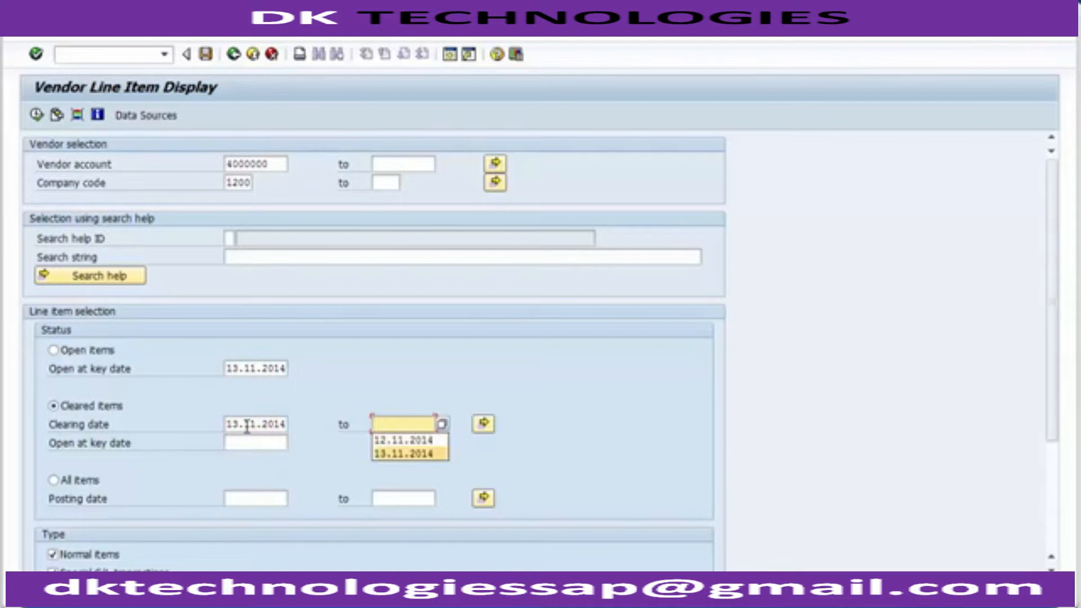
pyautogui.press('Return')
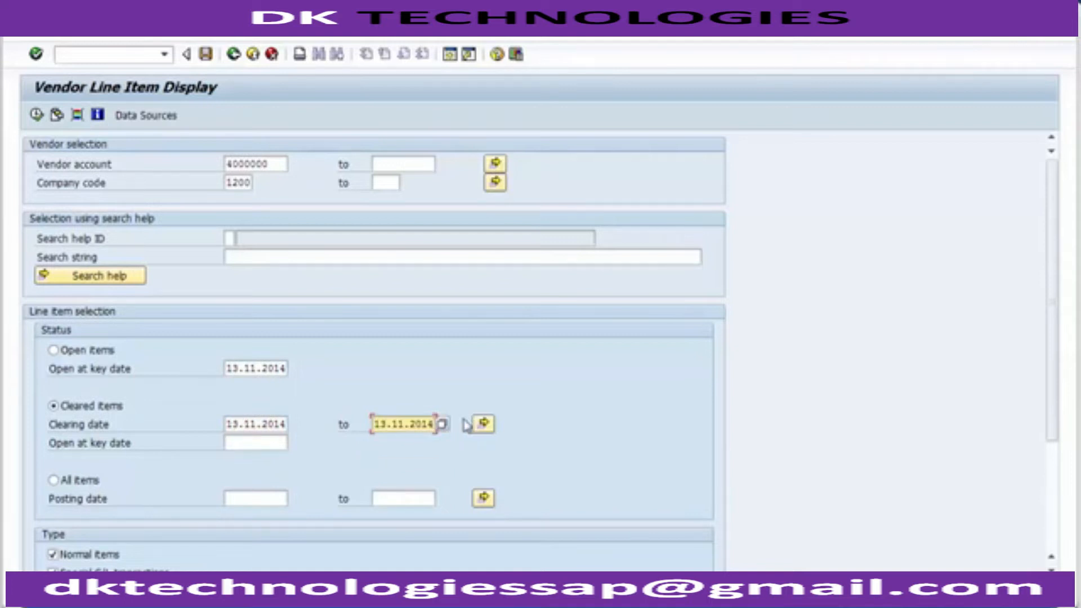
pyautogui.click(39, 118)
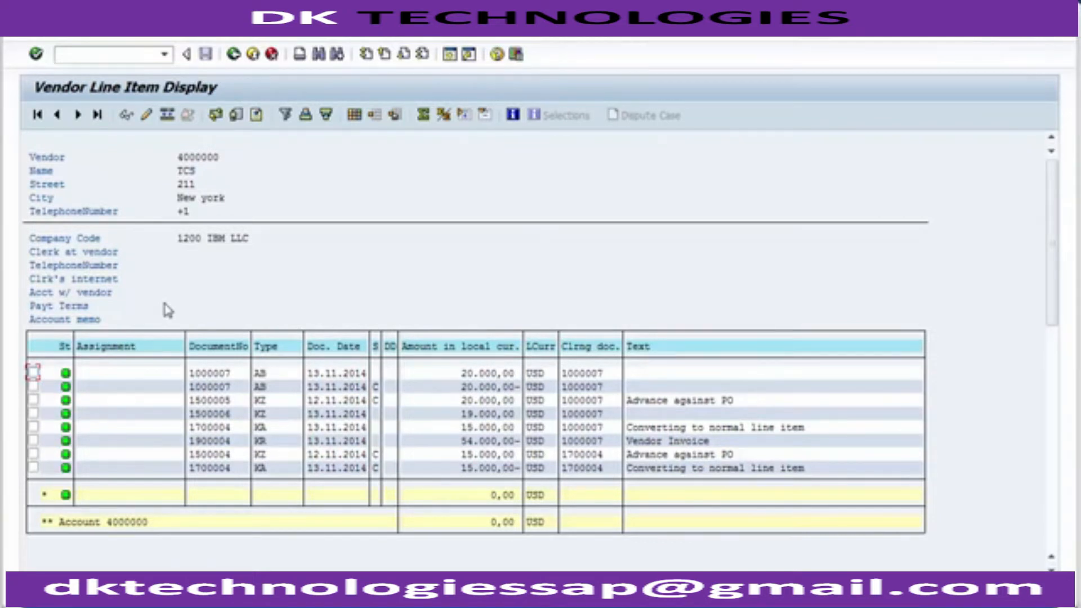
# - Exit the vendor line item display and switch to the Unit Testing slide in PowerPoint
pyautogui.click(230, 61)
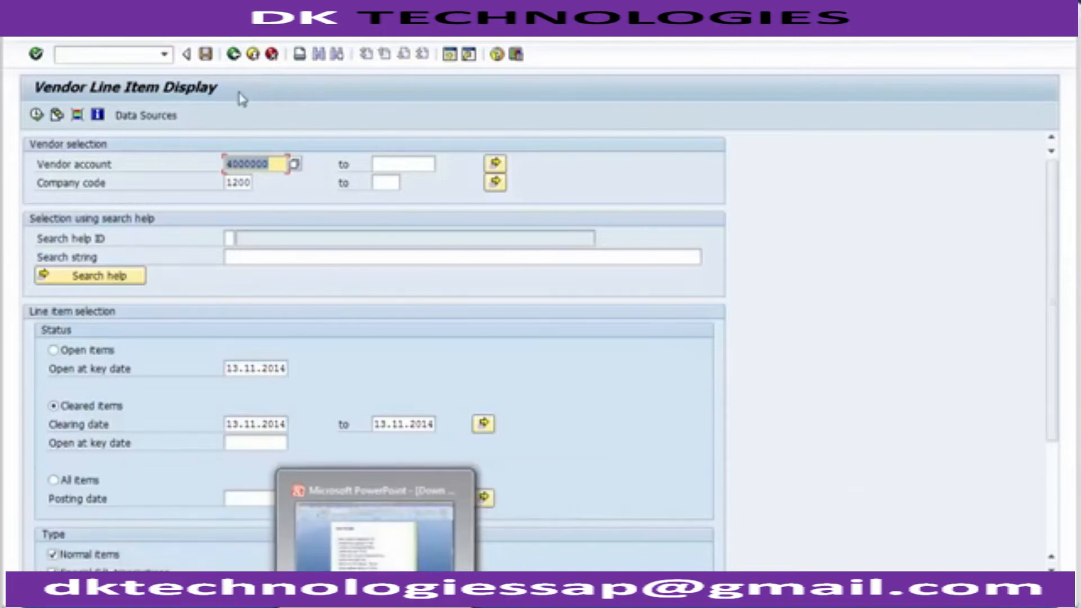
pyautogui.click(252, 56)
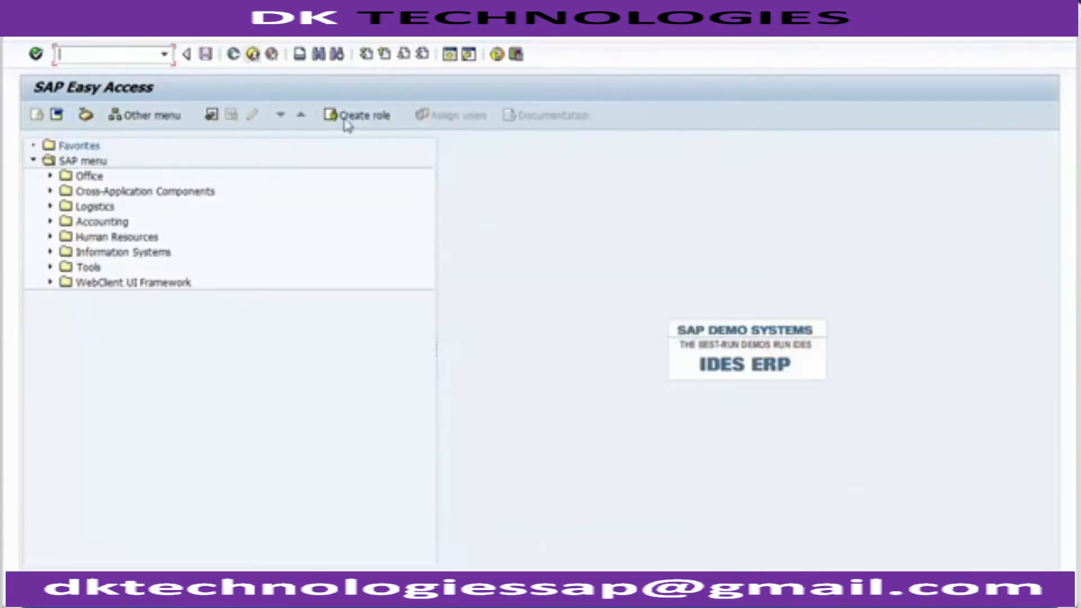
pyautogui.click(383, 593)
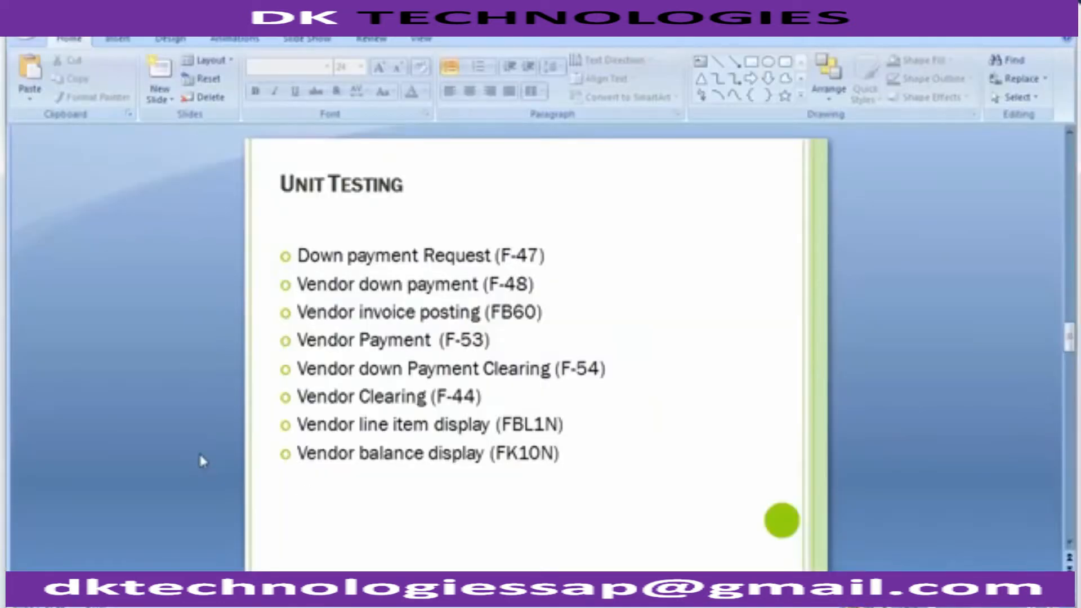
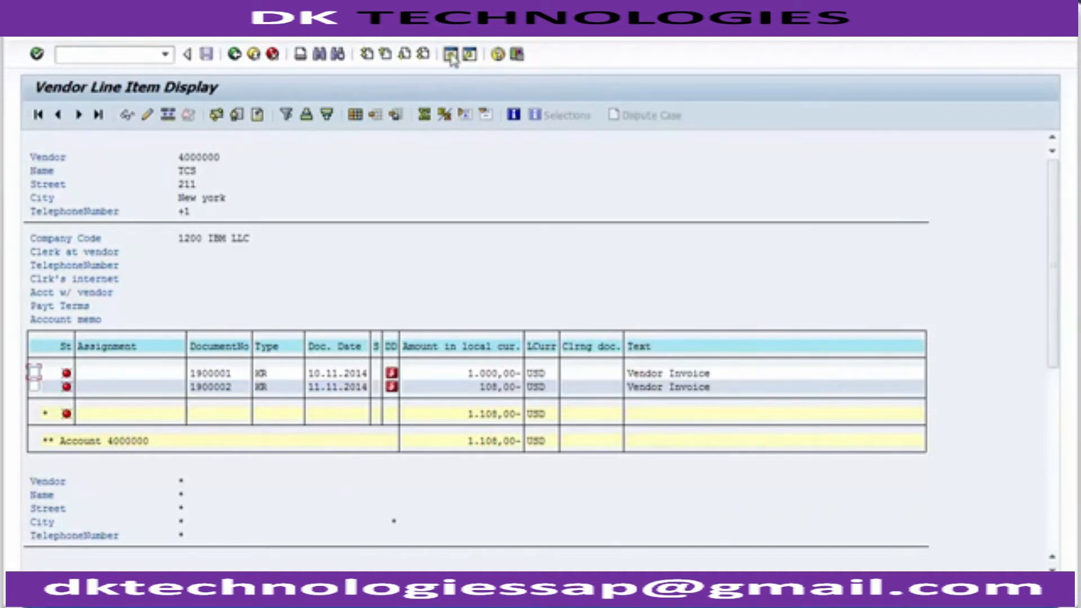
# - Open a new SAP session and start the vendor down payment transaction F-48
pyautogui.click(451, 56)
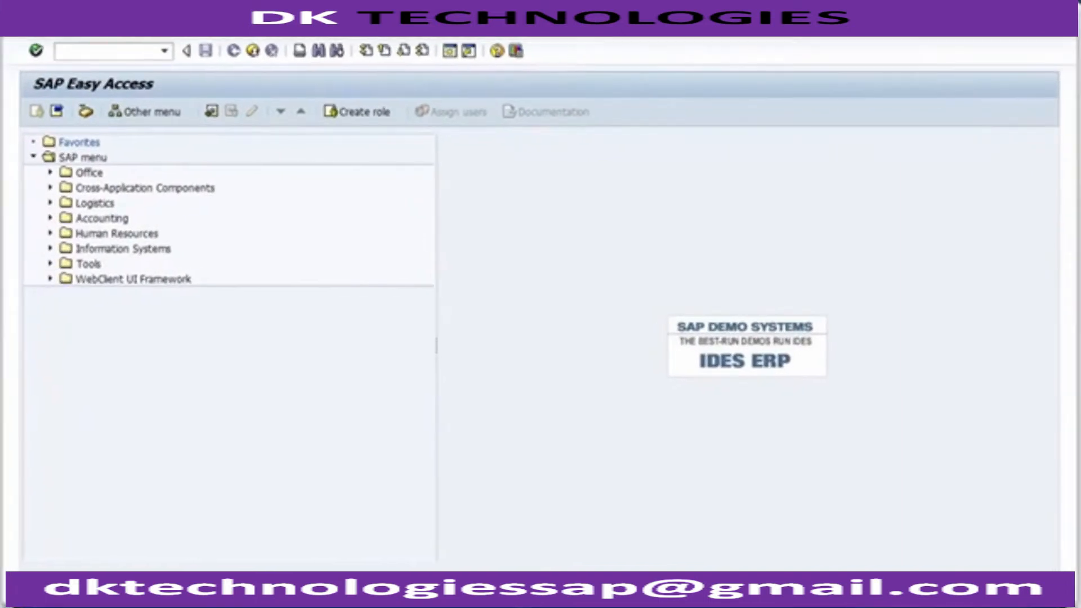
pyautogui.click(120, 49)
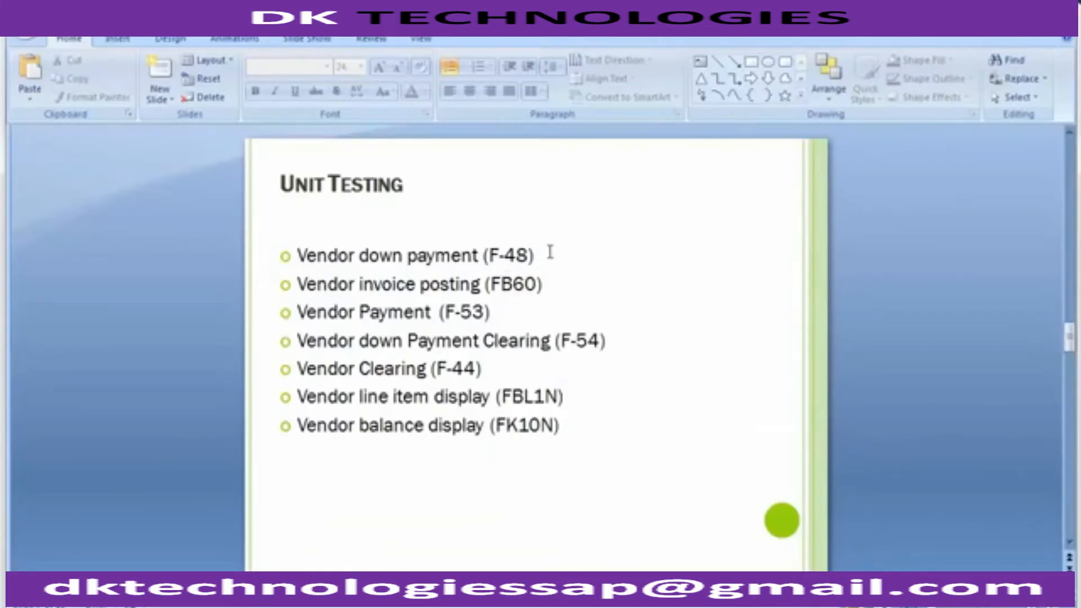
pyautogui.moveTo(324, 597)
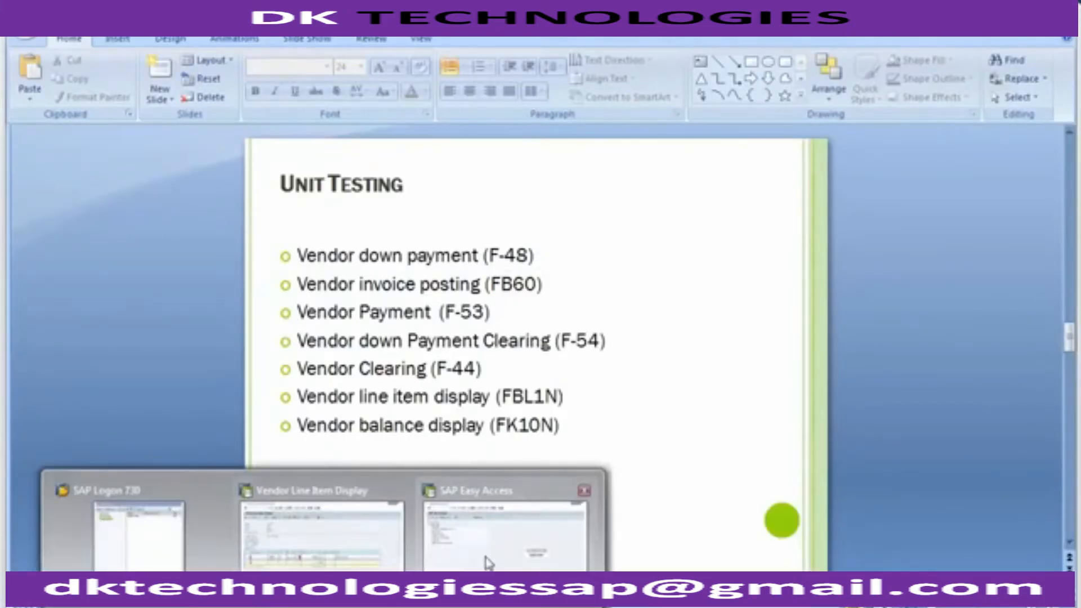
pyautogui.click(507, 518)
pyautogui.write('f-48')
pyautogui.press('Return')
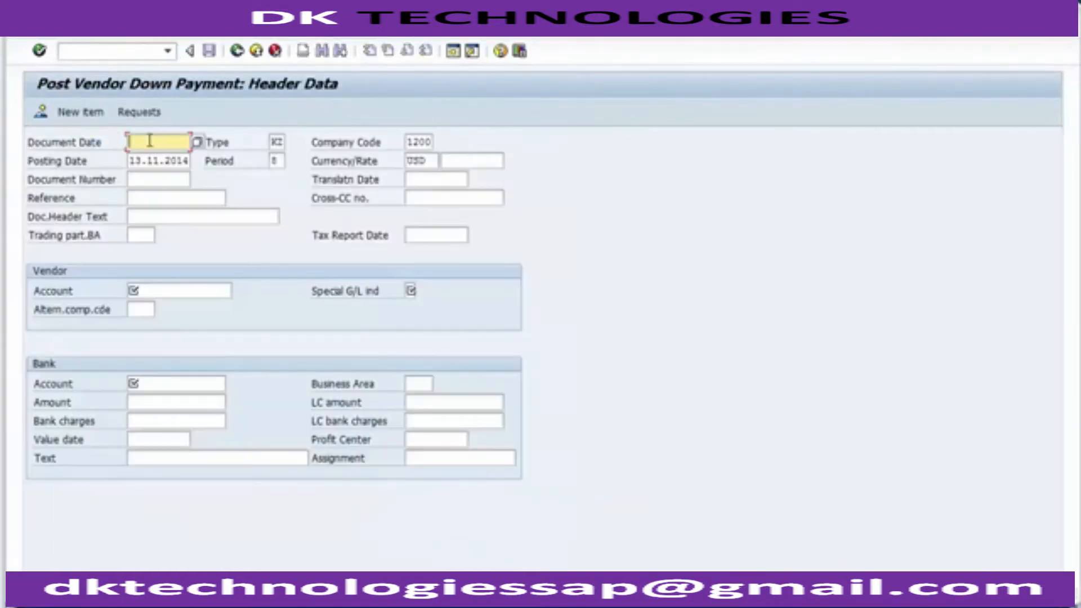
# - Set the down payment's document date to 13.11.2014, leaving the optional header fields blank
pyautogui.click(149, 140)
pyautogui.click(146, 151)
pyautogui.press('Tab')
pyautogui.press('Tab')
pyautogui.press('Tab')
pyautogui.press('Tab')
pyautogui.press('Tab')
pyautogui.press('Tab')
pyautogui.press('Tab')
pyautogui.press('Tab')
pyautogui.press('Tab')
pyautogui.press('Tab')
pyautogui.press('Tab')
pyautogui.press('Tab')
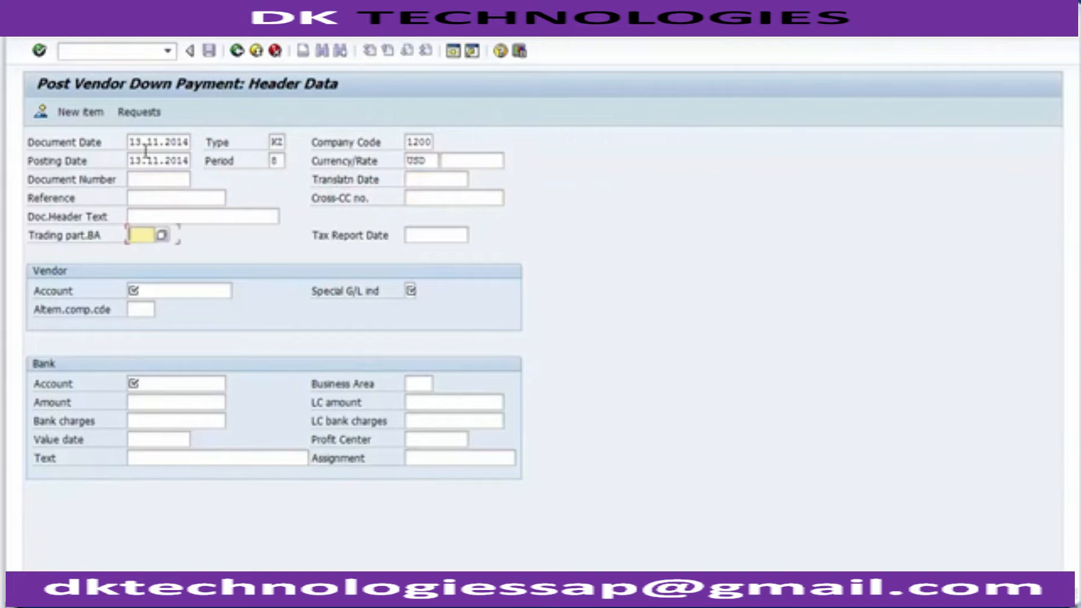
# - Enter the vendor account and set the special G/L indicator to C
pyautogui.press('Tab')
pyautogui.press('Tab')
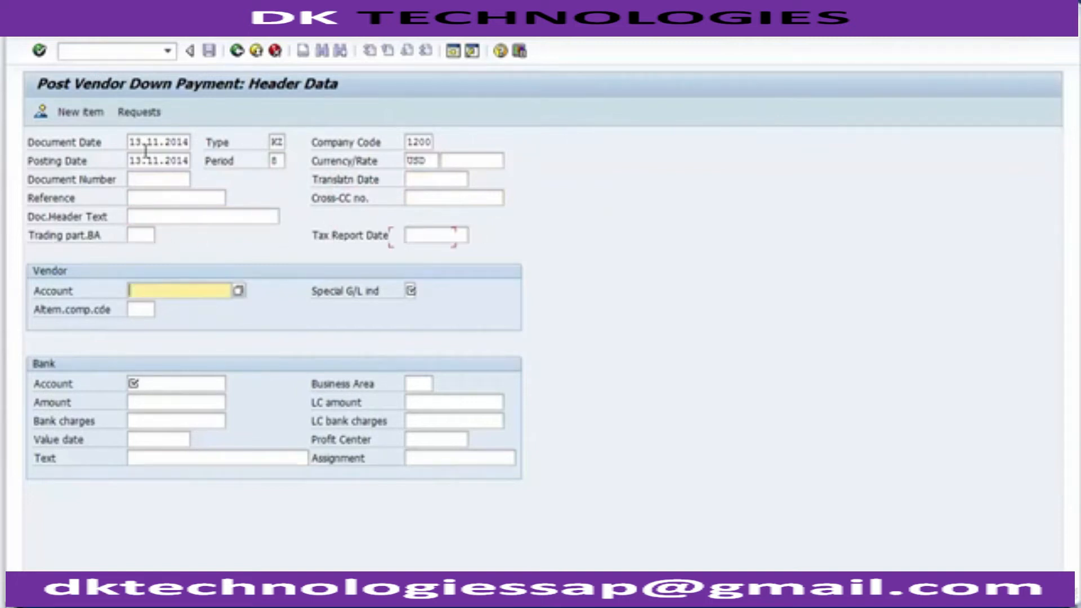
pyautogui.press('Down')
pyautogui.press('Return')
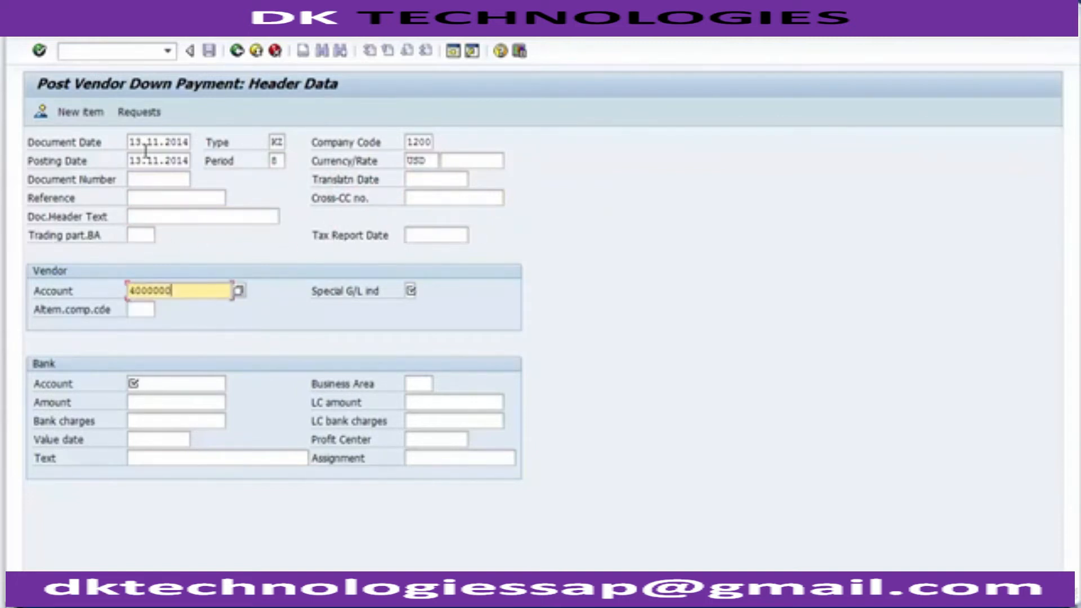
pyautogui.press('Tab')
pyautogui.press('Down')
pyautogui.press('Return')
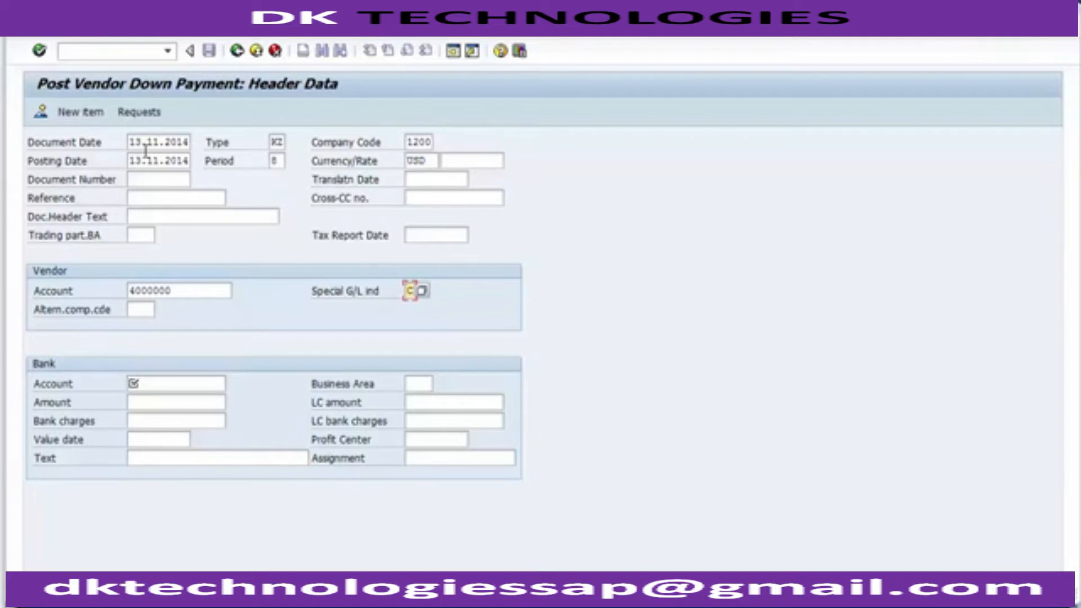
# - Enter the bank account for the down payment and set its business area to 1210
pyautogui.click(162, 388)
pyautogui.write('100000')
pyautogui.press('Return')
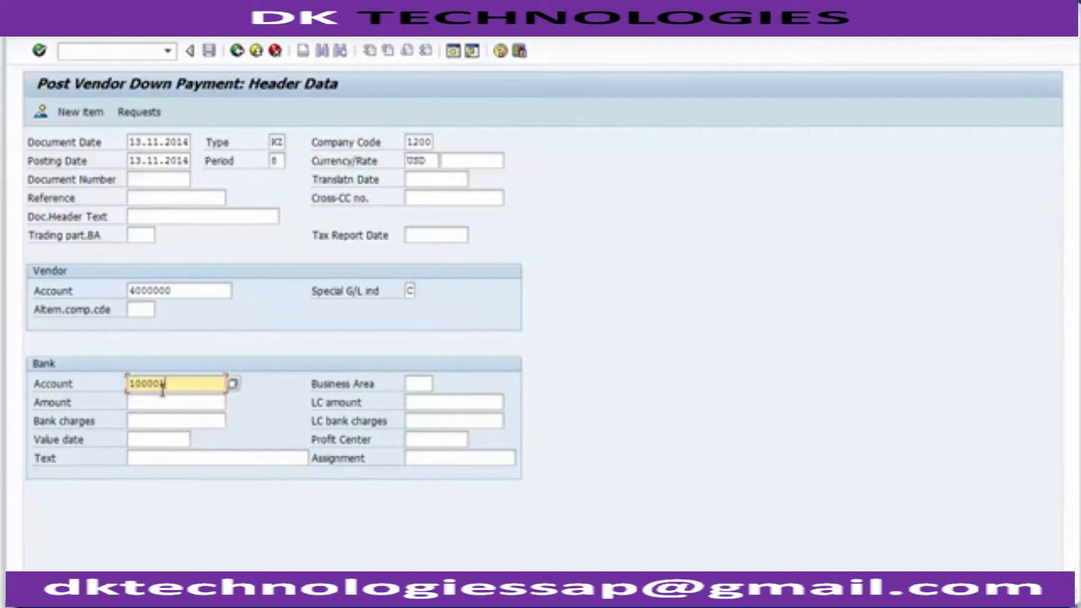
pyautogui.press('Tab')
pyautogui.write('1')
pyautogui.press('Down')
pyautogui.press('Return')
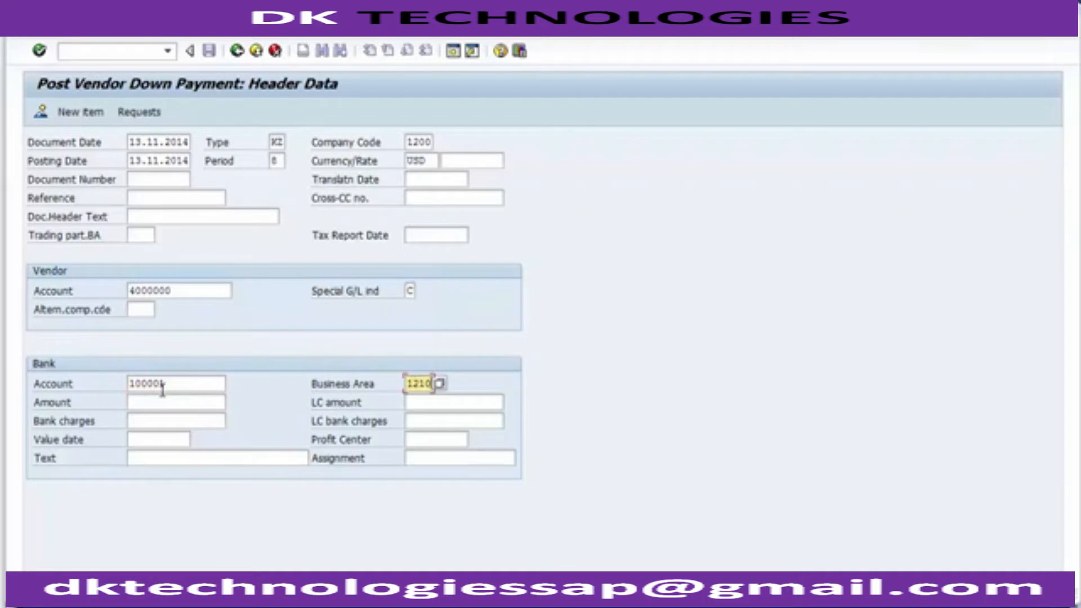
pyautogui.press('Tab')
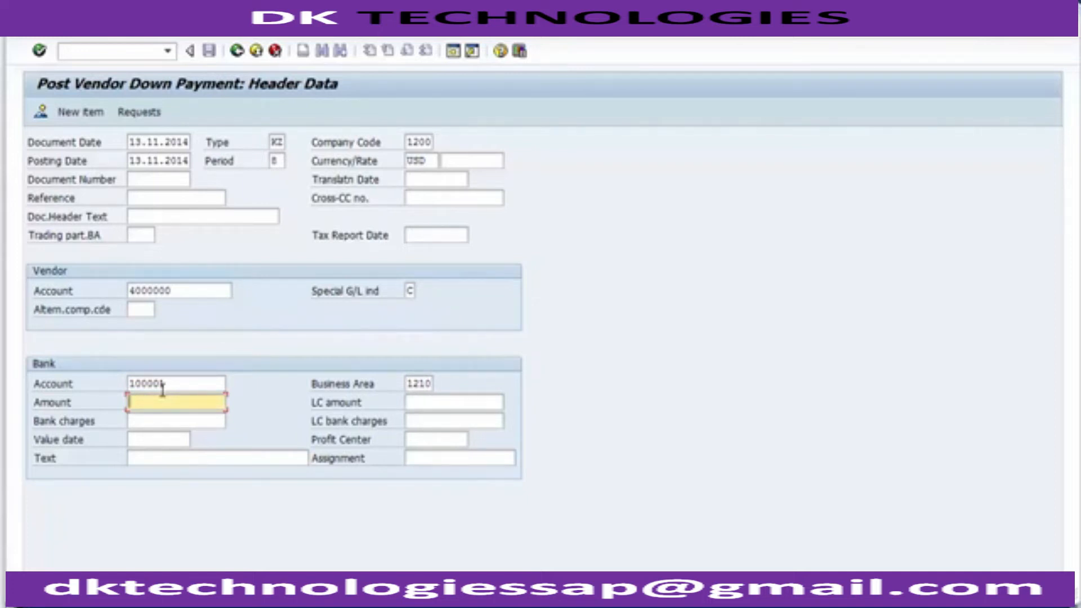
# - Set the bank amount to 30000 and the text to "Normal Advance payment to vendor"
pyautogui.write('30000')
pyautogui.press('Tab')
pyautogui.press('Tab')
pyautogui.press('Tab')
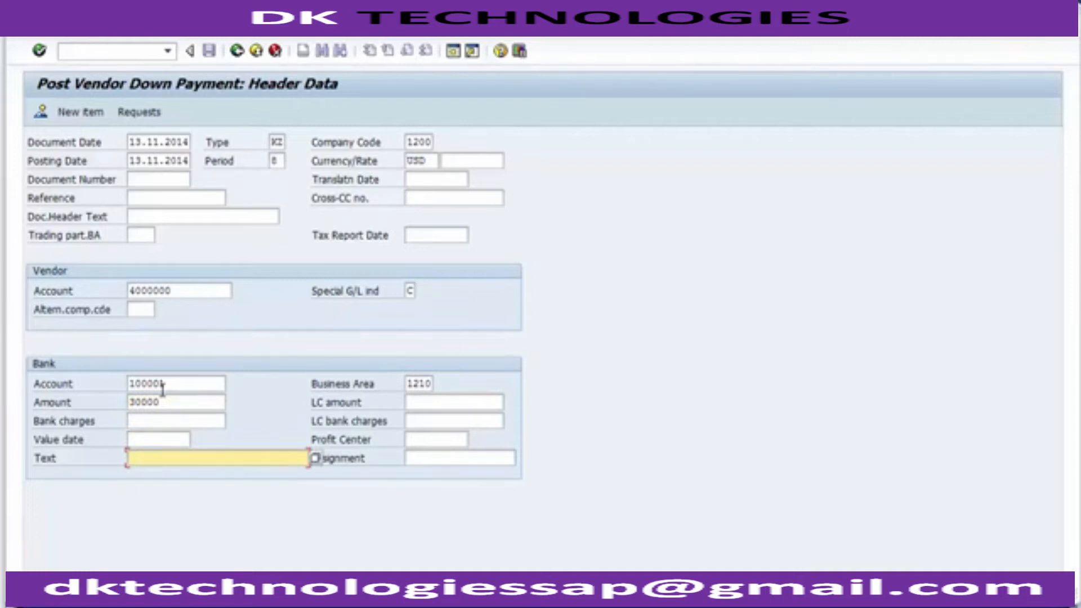
pyautogui.write('Normal Advance payment to vendor')
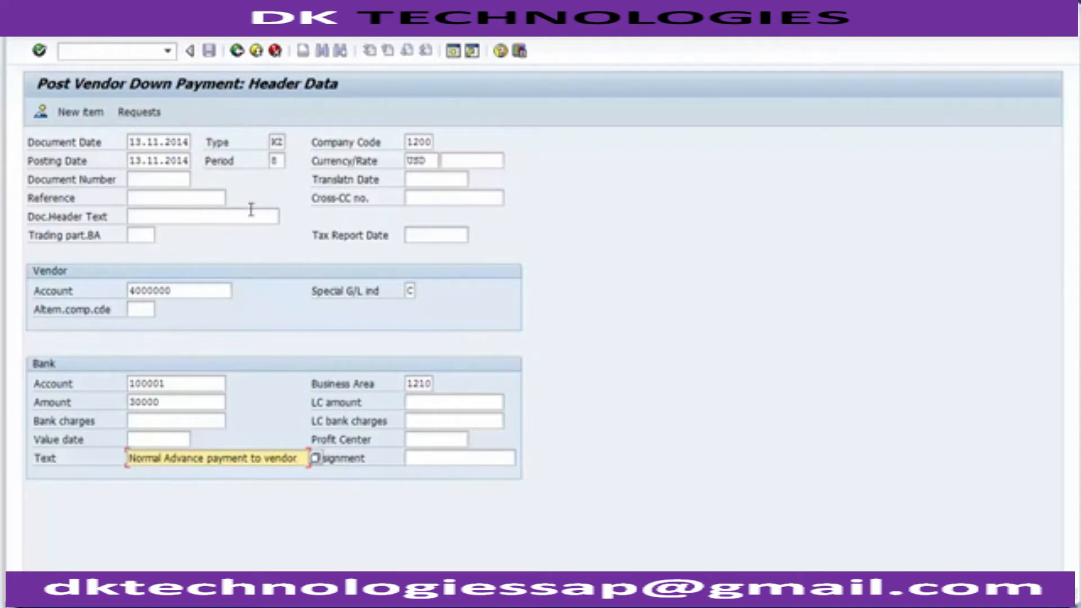
# - Continue from the down payment header to the vendor item and set its amount to 30000
pyautogui.click(69, 37)
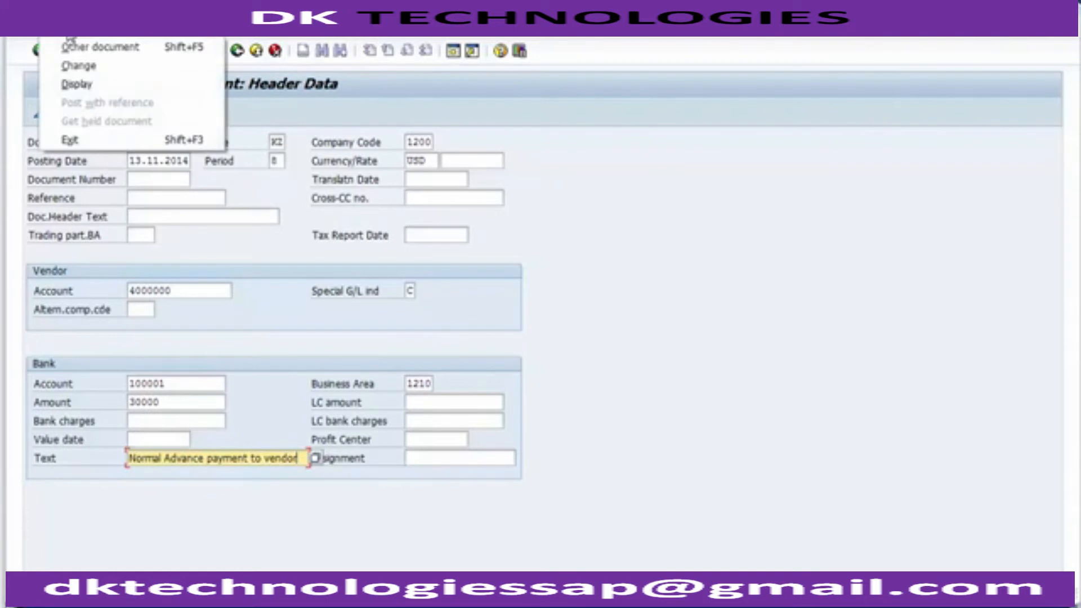
pyautogui.click(612, 341)
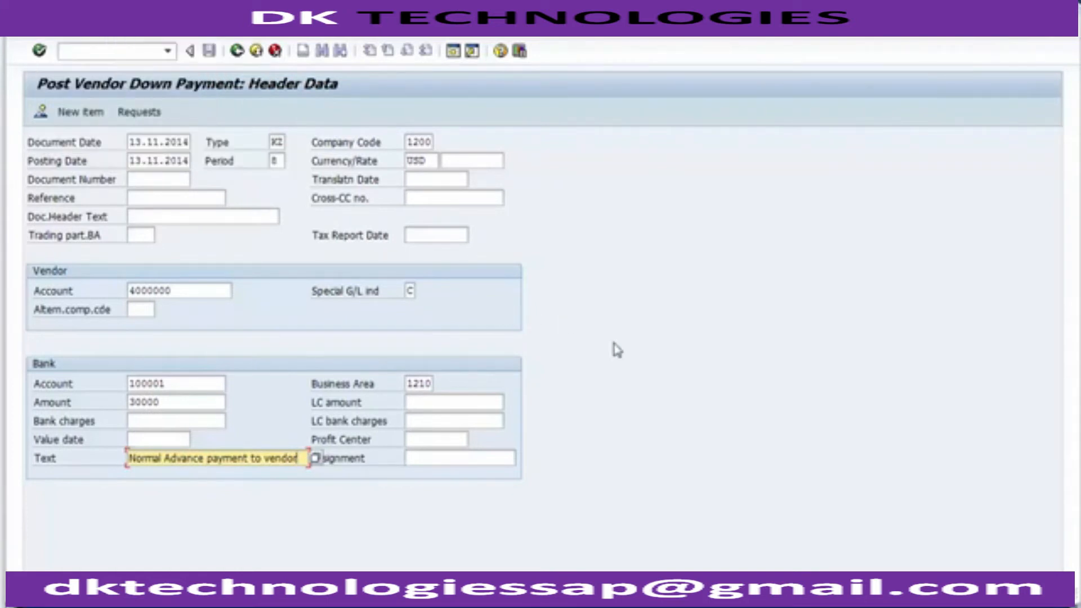
pyautogui.press('Return')
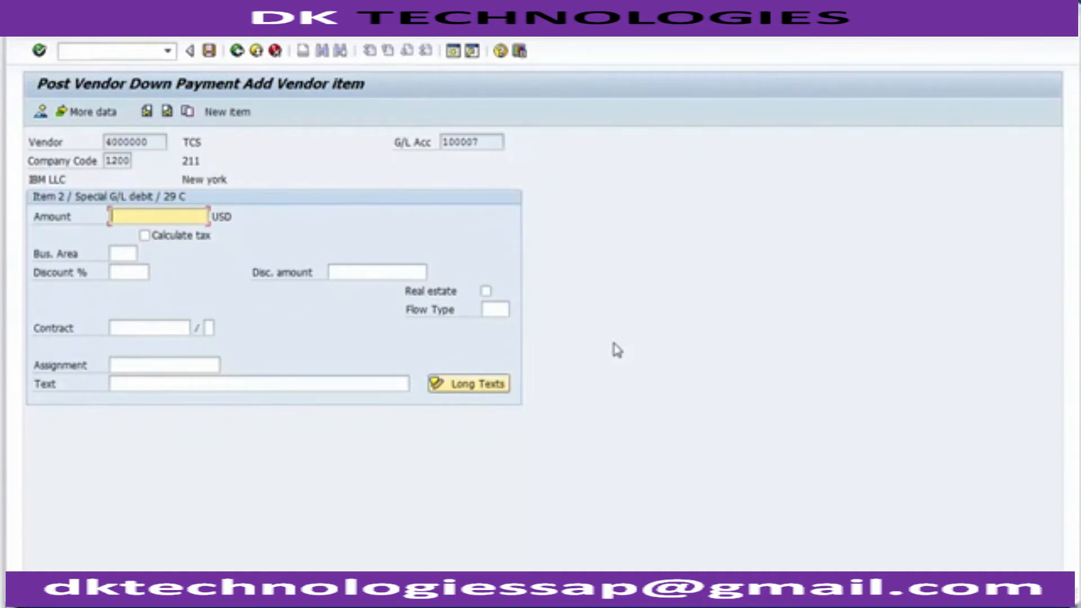
pyautogui.press('Down')
pyautogui.press('Return')
pyautogui.press('Tab')
pyautogui.press('Tab')
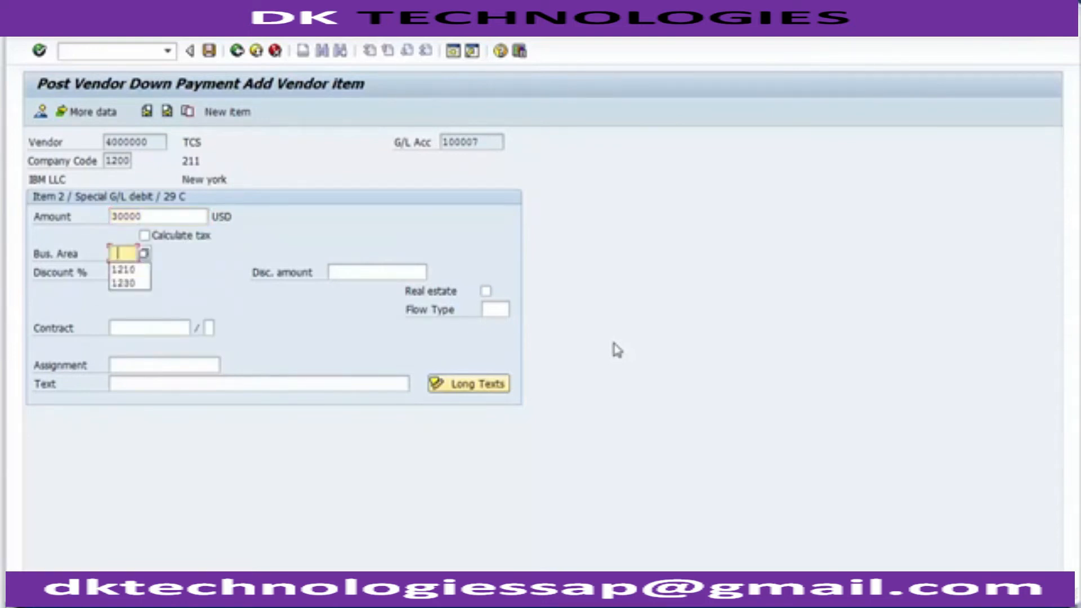
# - Set the vendor item's business area to 1210 and its text to "Normal Advance payment to vendor"
pyautogui.press('Return')
pyautogui.press('Tab')
pyautogui.press('Tab')
pyautogui.press('Tab')
pyautogui.press('Tab')
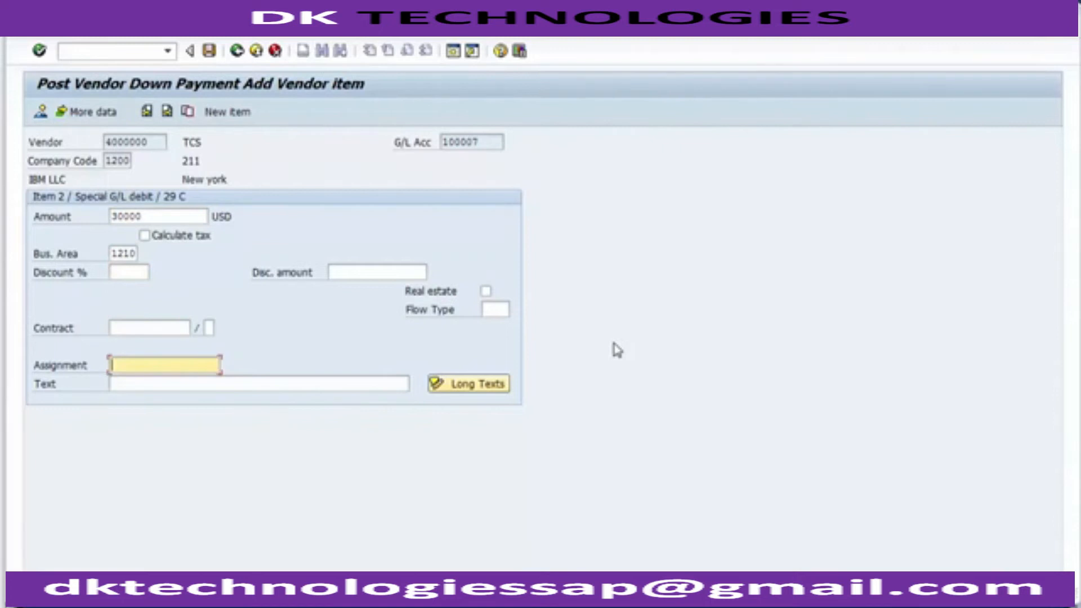
pyautogui.press('Return')
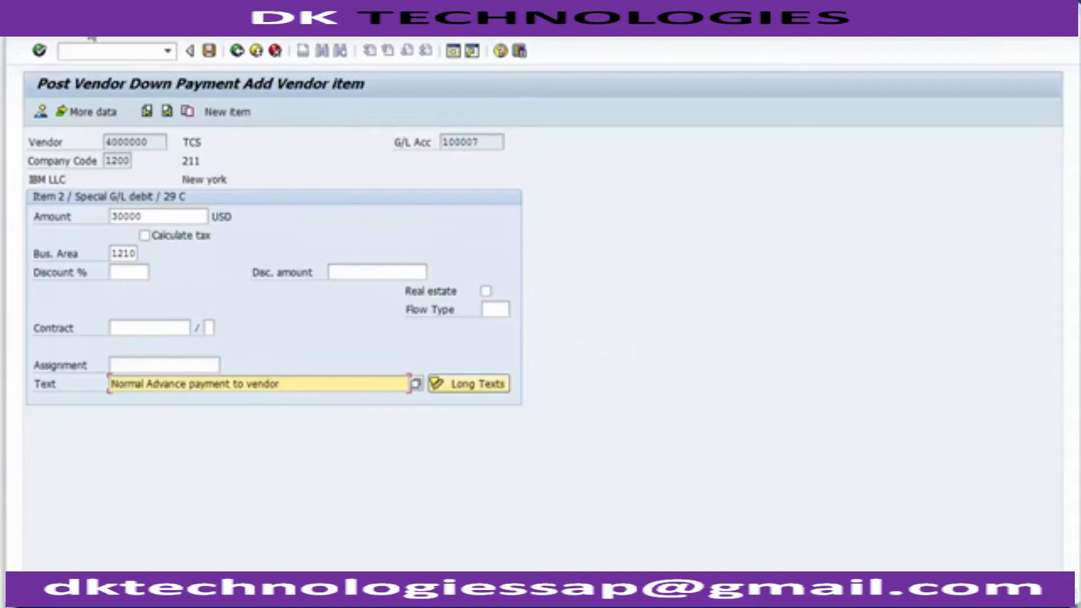
# - Simulate the down payment document, check the vendor line's posting key and special G/L indicator, and post it
pyautogui.click(73, 27)
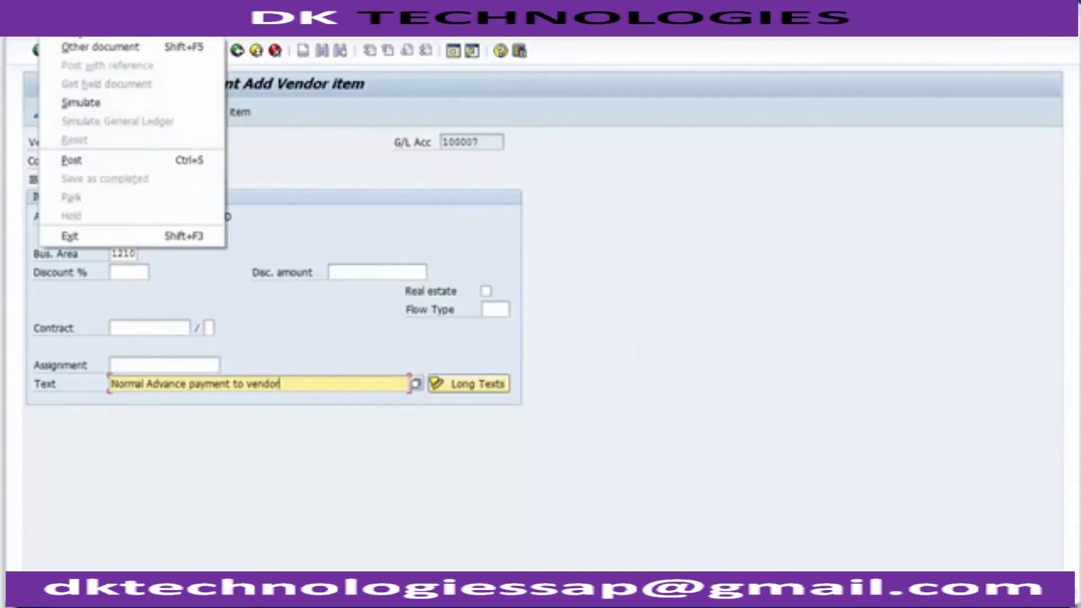
pyautogui.click(95, 104)
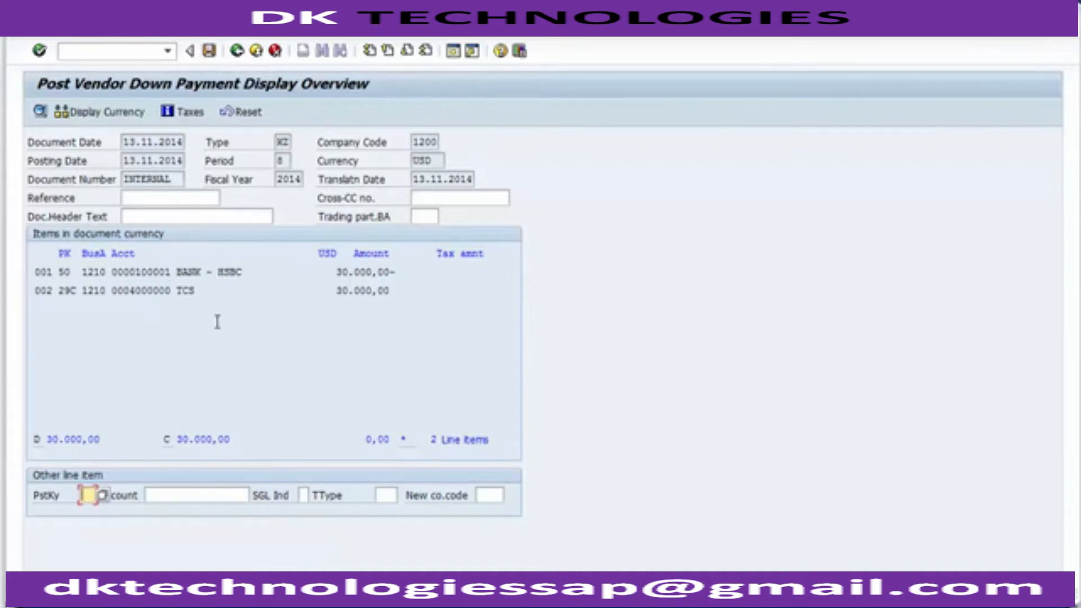
pyautogui.click(68, 293)
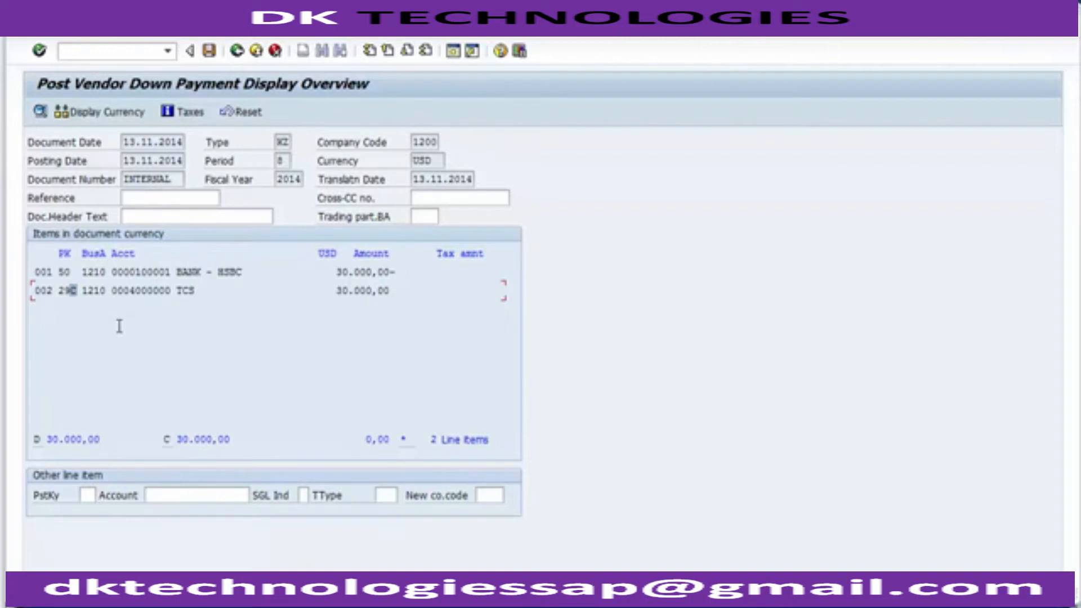
pyautogui.click(208, 52)
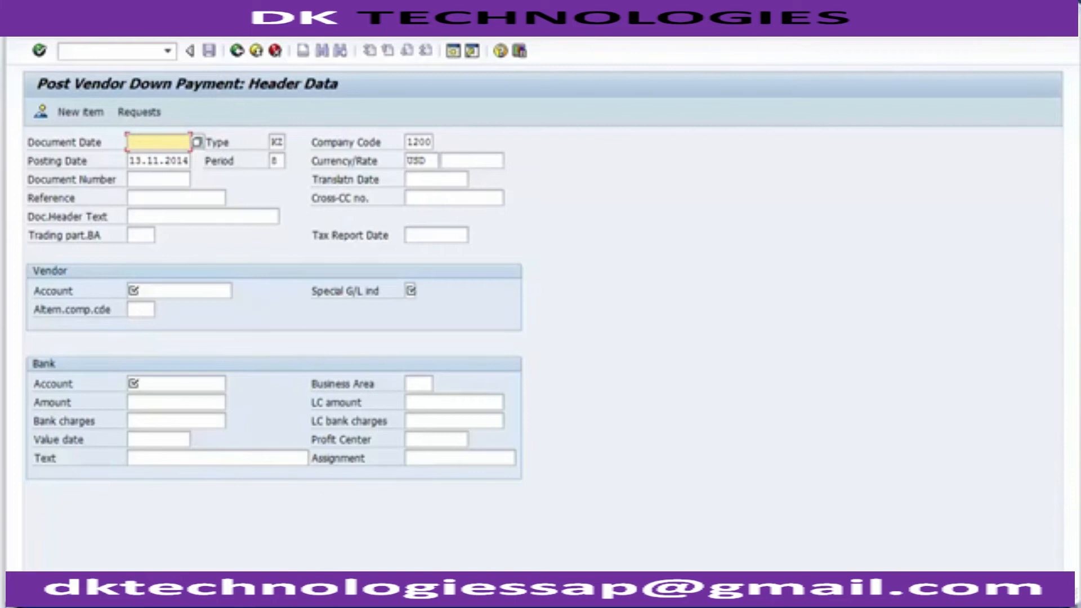
# - Refresh the vendor line item display and check the special G/L indicator on the posted down payment
pyautogui.moveTo(324, 603)
pyautogui.click(333, 521)
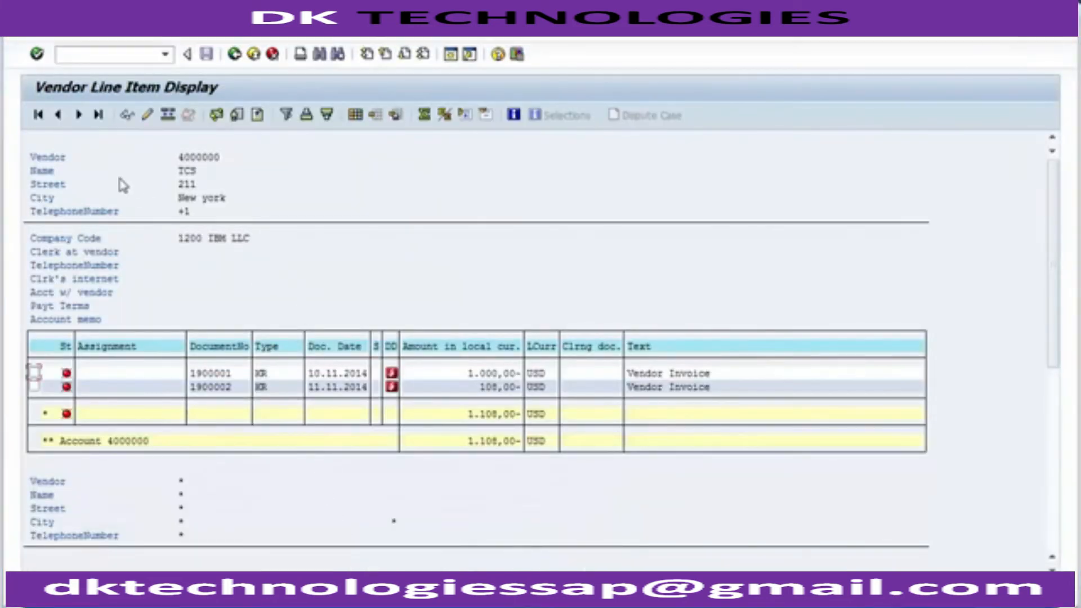
pyautogui.click(57, 40)
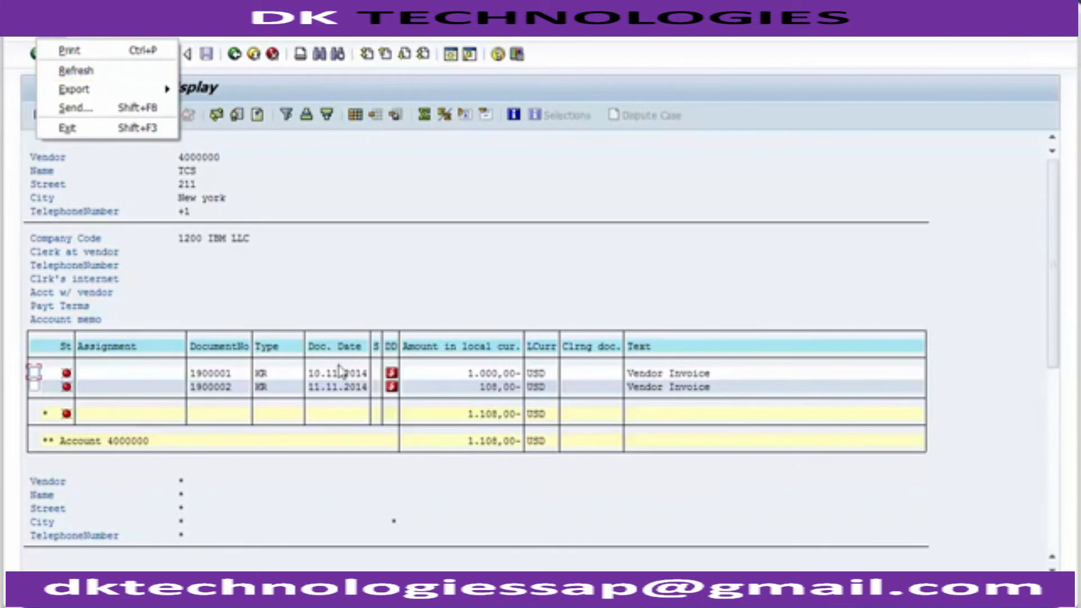
pyautogui.click(104, 75)
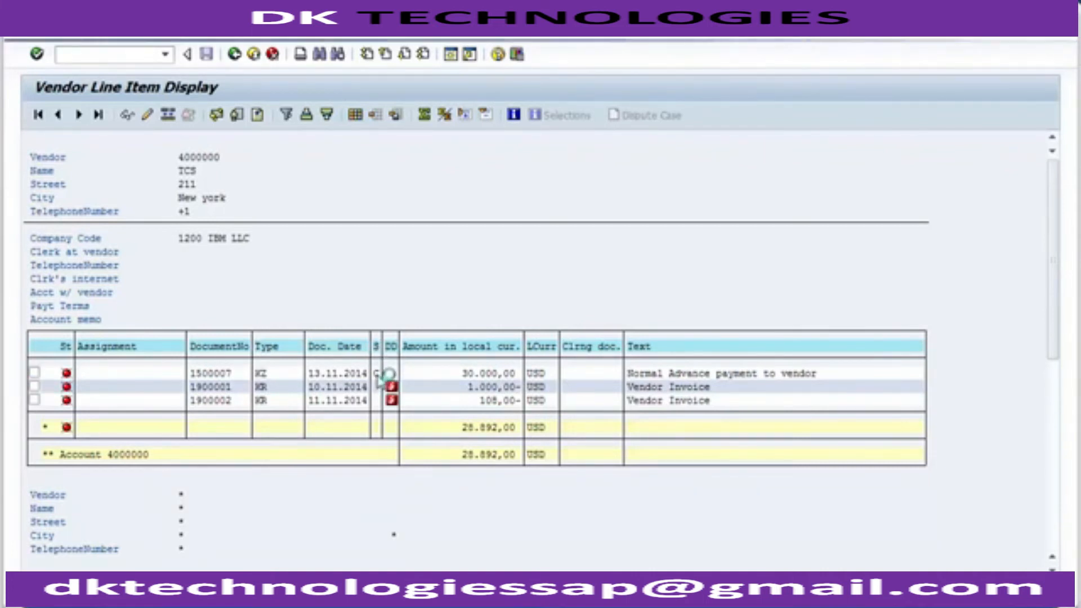
pyautogui.click(376, 346)
pyautogui.click(377, 375)
pyautogui.click(464, 211)
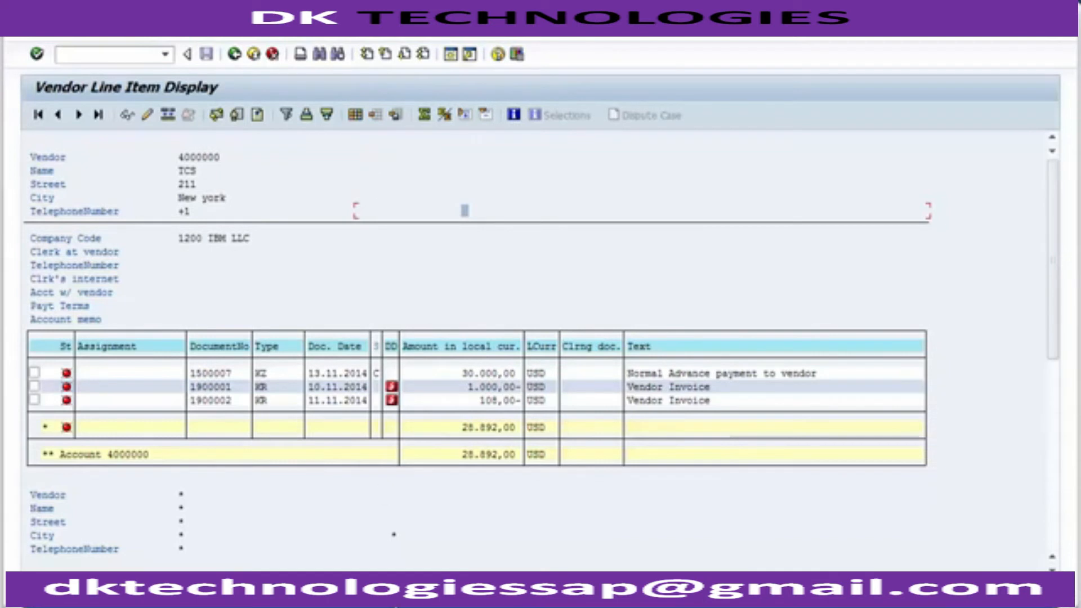
# - Review the Unit Testing transaction list in the PowerPoint presentation and return to the SAP down payment window
pyautogui.moveTo(376, 590)
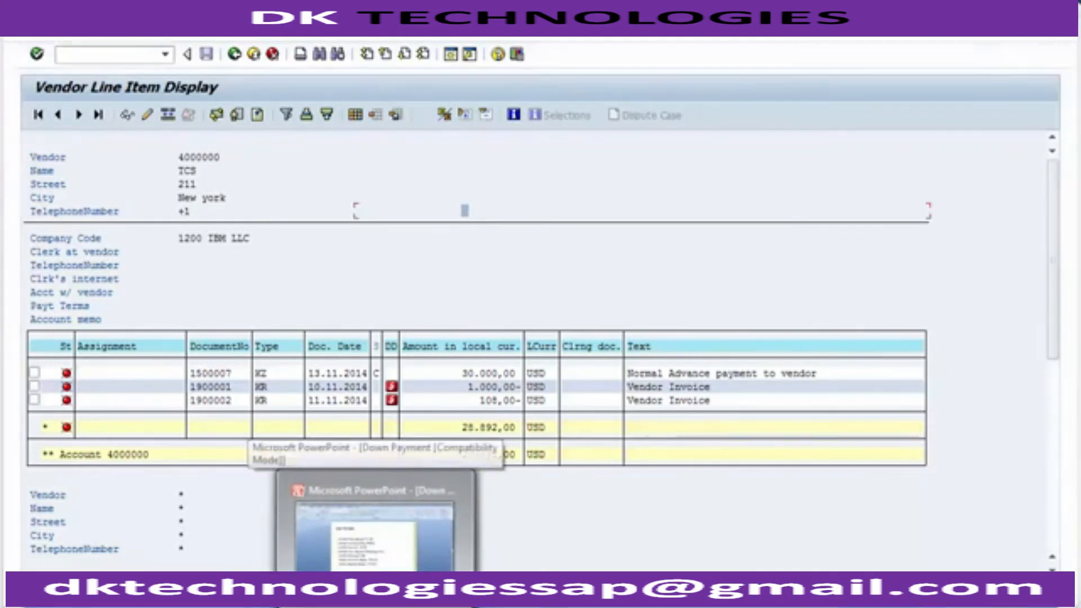
pyautogui.click(371, 512)
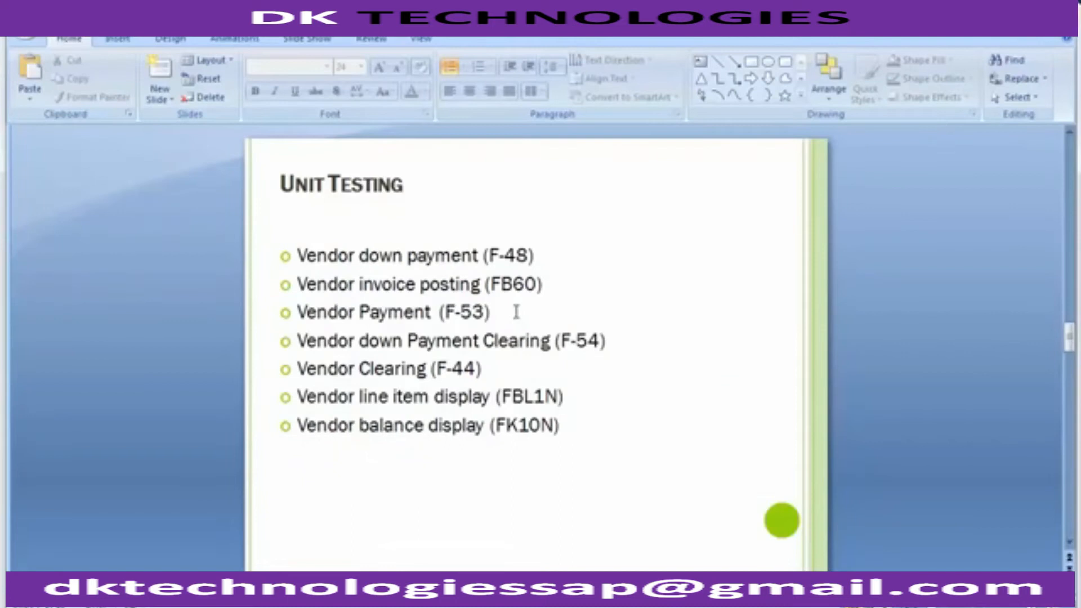
pyautogui.moveTo(323, 597)
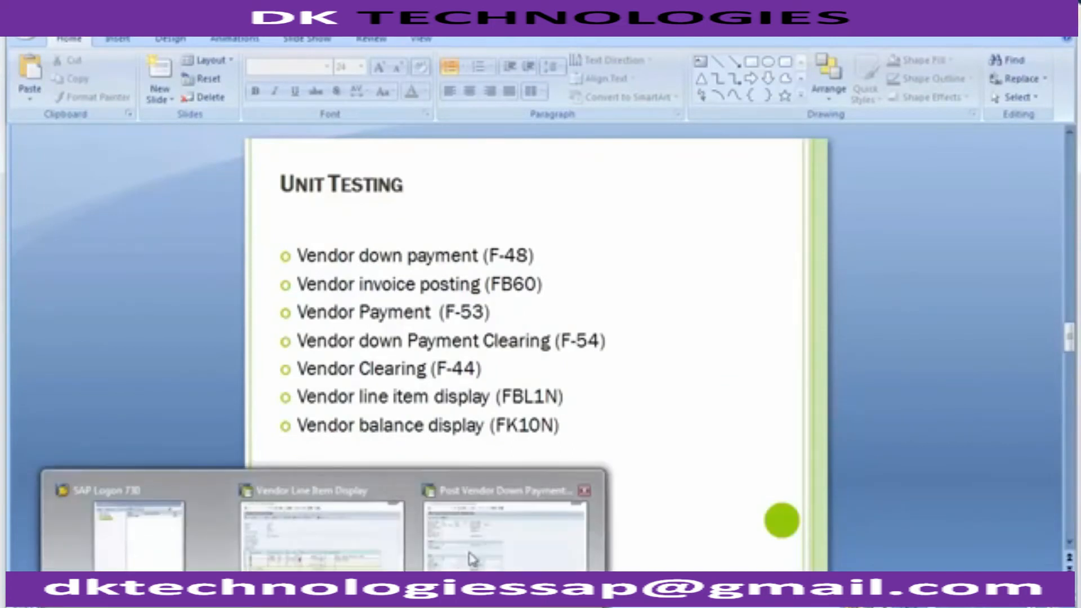
pyautogui.click(471, 558)
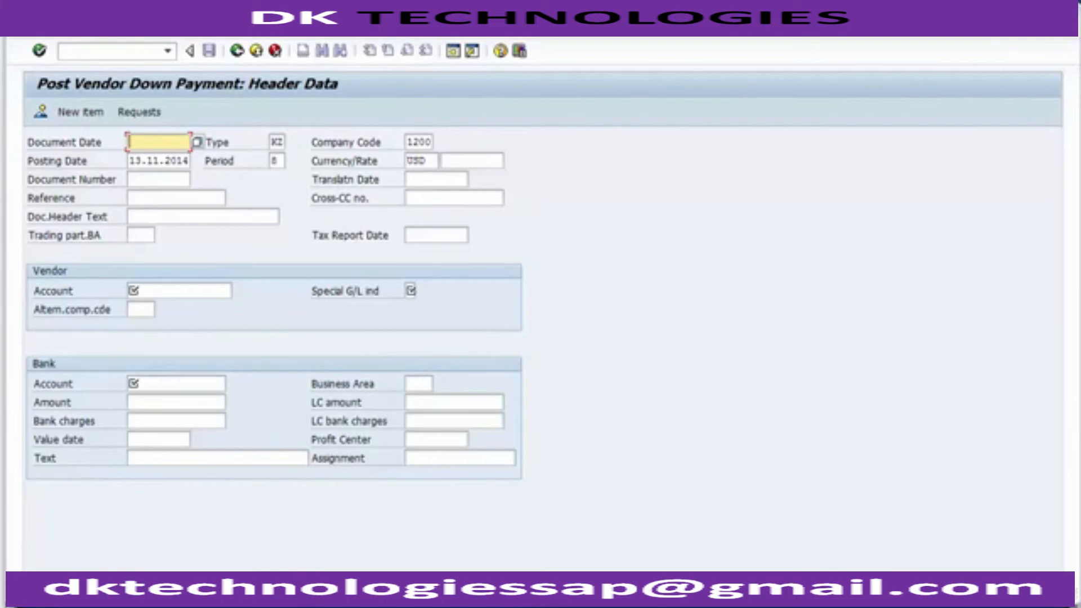
# - Start vendor invoice entry with transaction FB60 in the SAP down payment session
pyautogui.moveTo(327, 593)
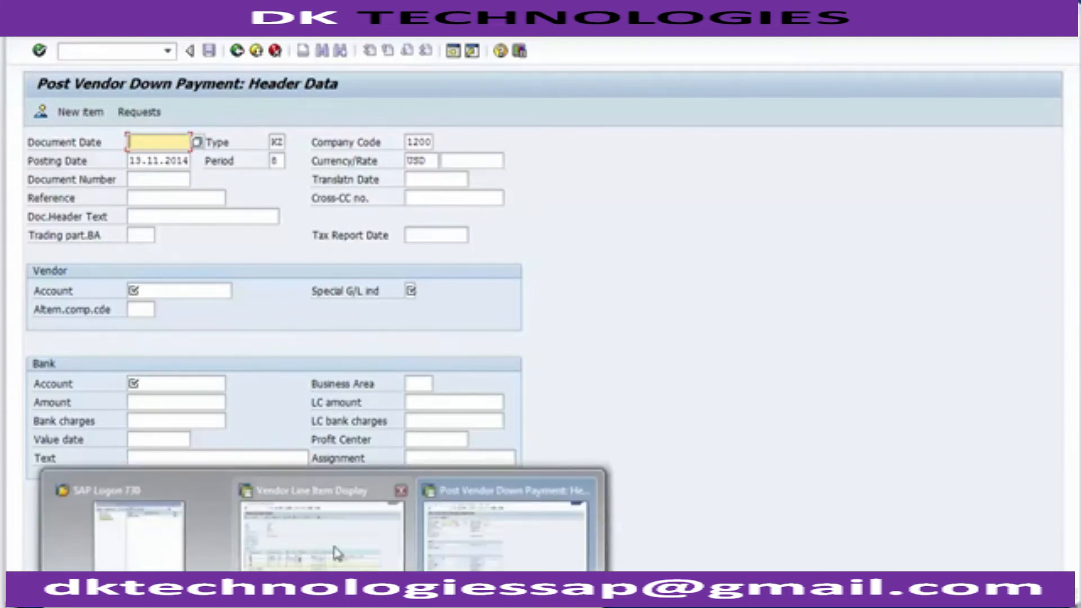
pyautogui.moveTo(462, 537)
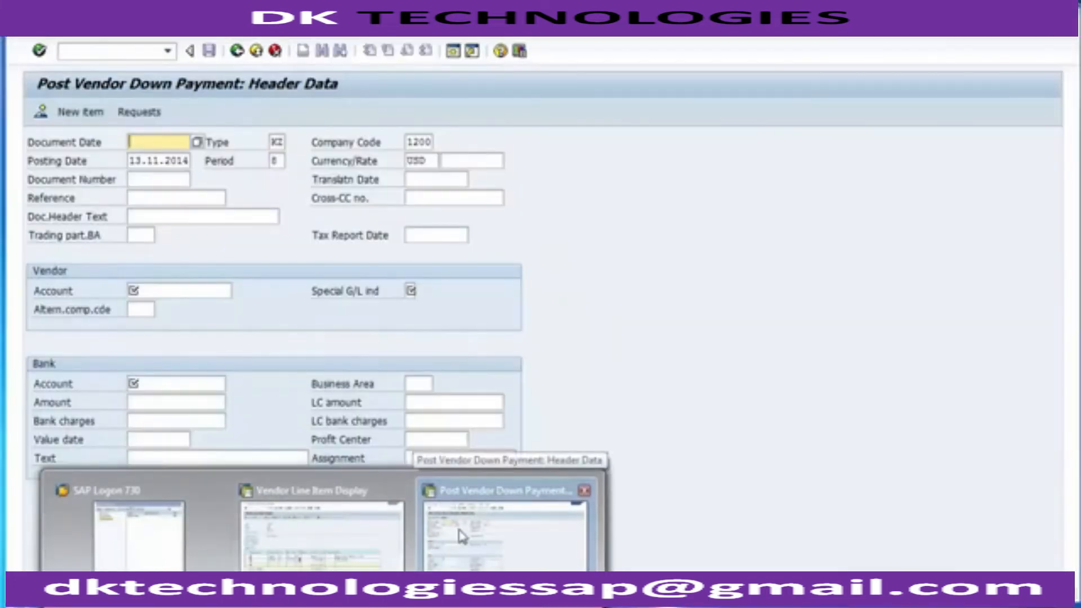
pyautogui.click(461, 536)
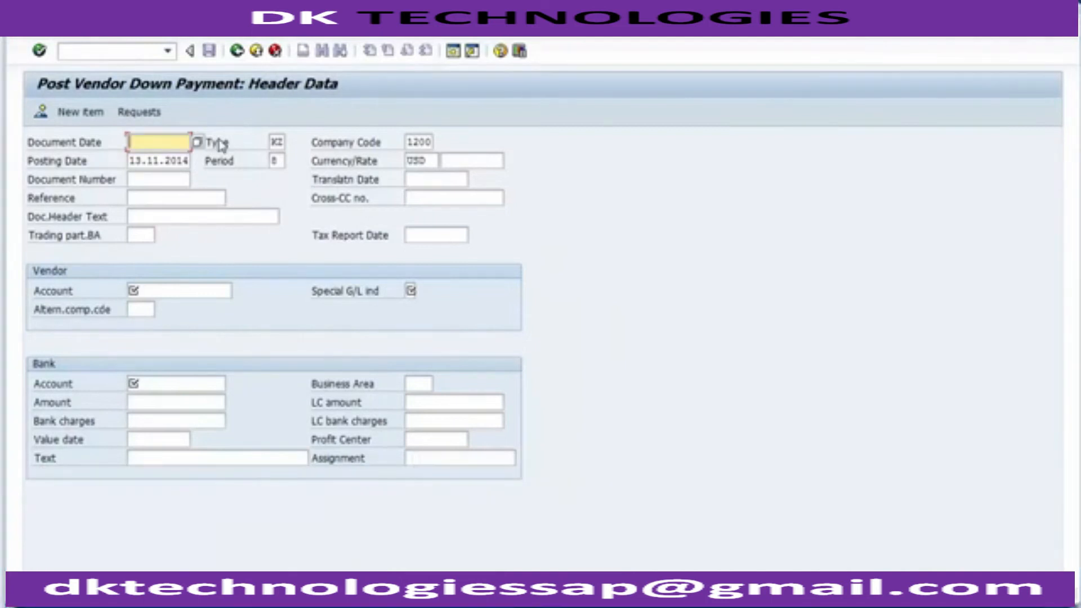
pyautogui.click(116, 52)
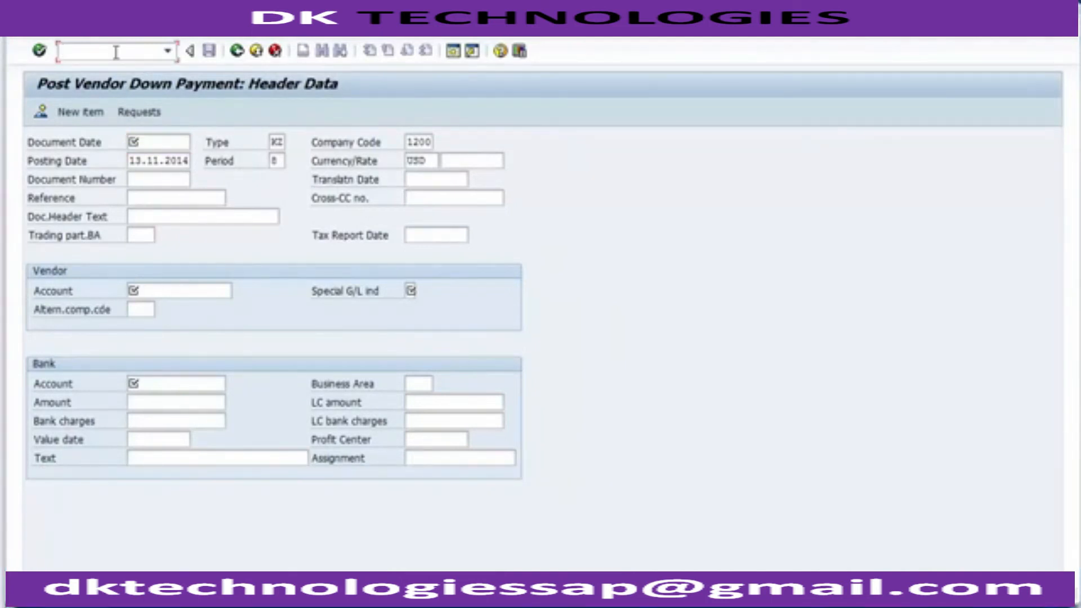
pyautogui.write('/nfb60')
pyautogui.press('Return')
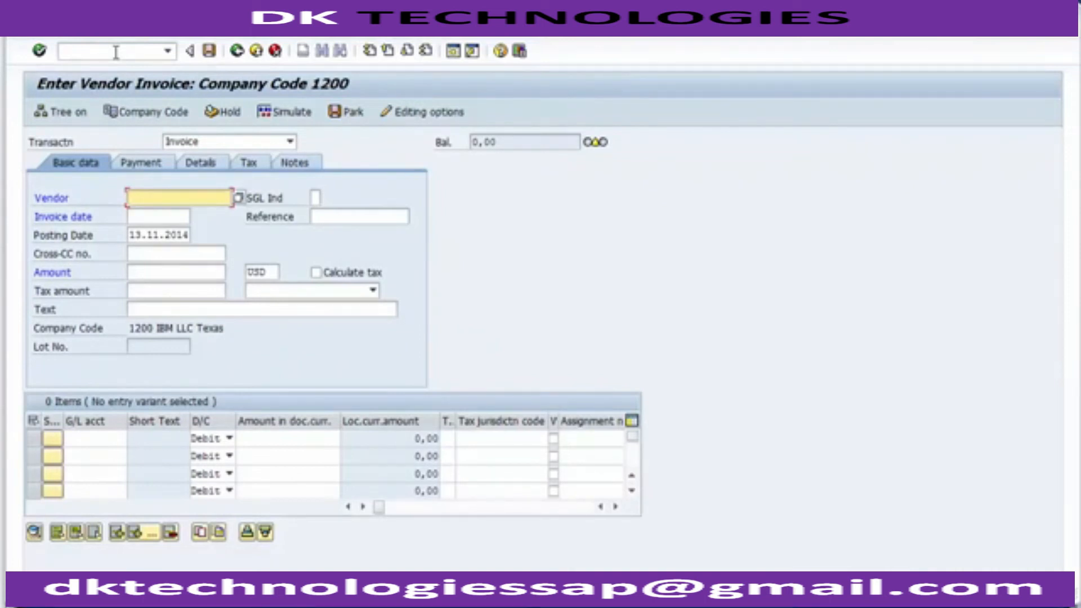
pyautogui.press('Down')
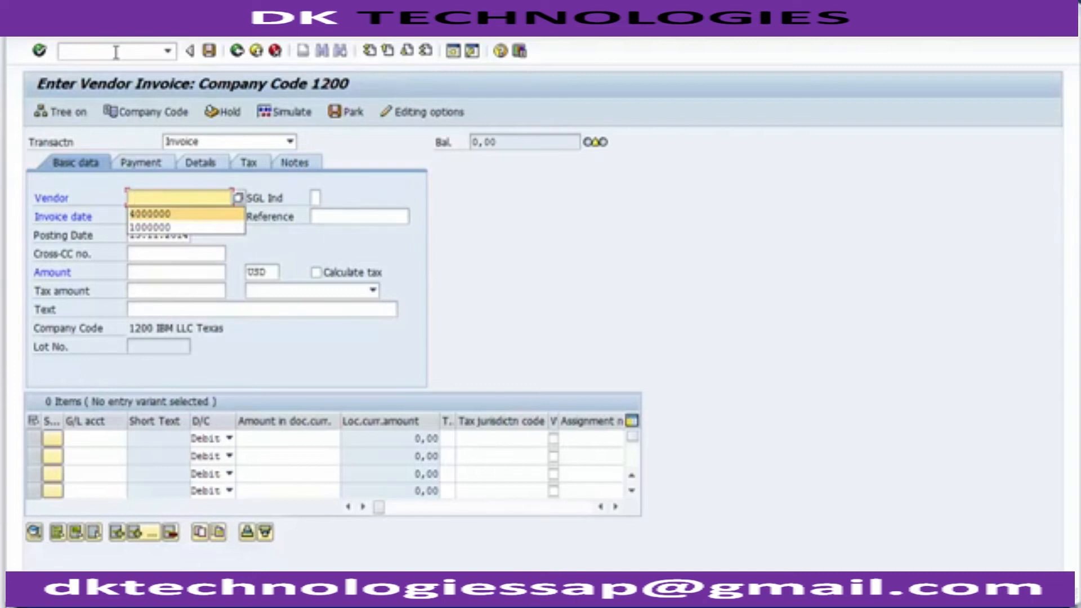
pyautogui.click(115, 52)
pyautogui.press('Return')
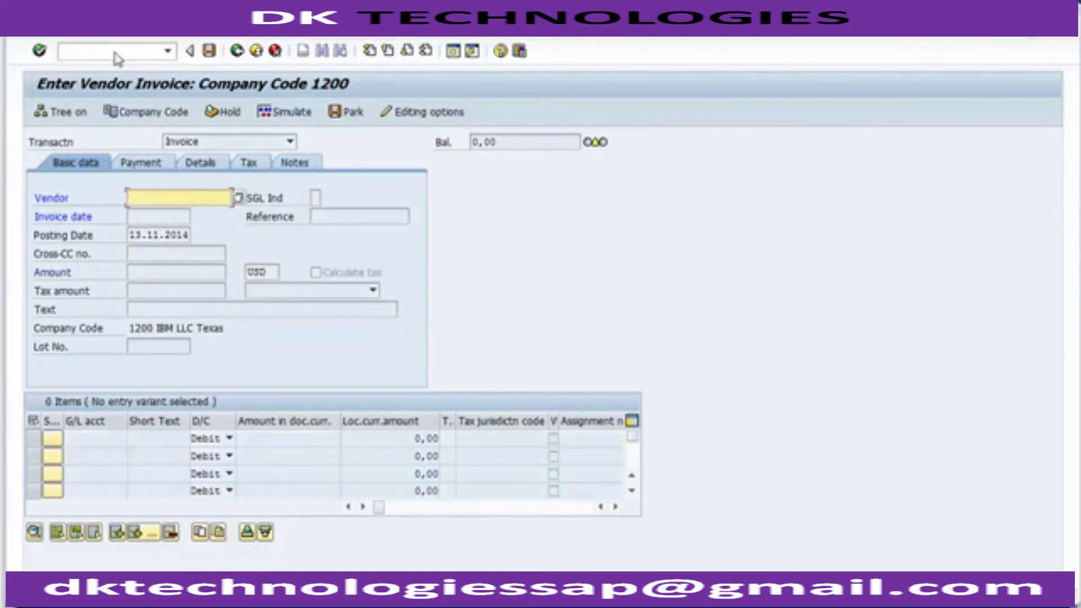
pyautogui.write('/nfb60')
pyautogui.press('BackSpace')
pyautogui.press('BackSpace')
pyautogui.press('BackSpace')
pyautogui.press('BackSpace')
pyautogui.press('BackSpace')
pyautogui.press('BackSpace')
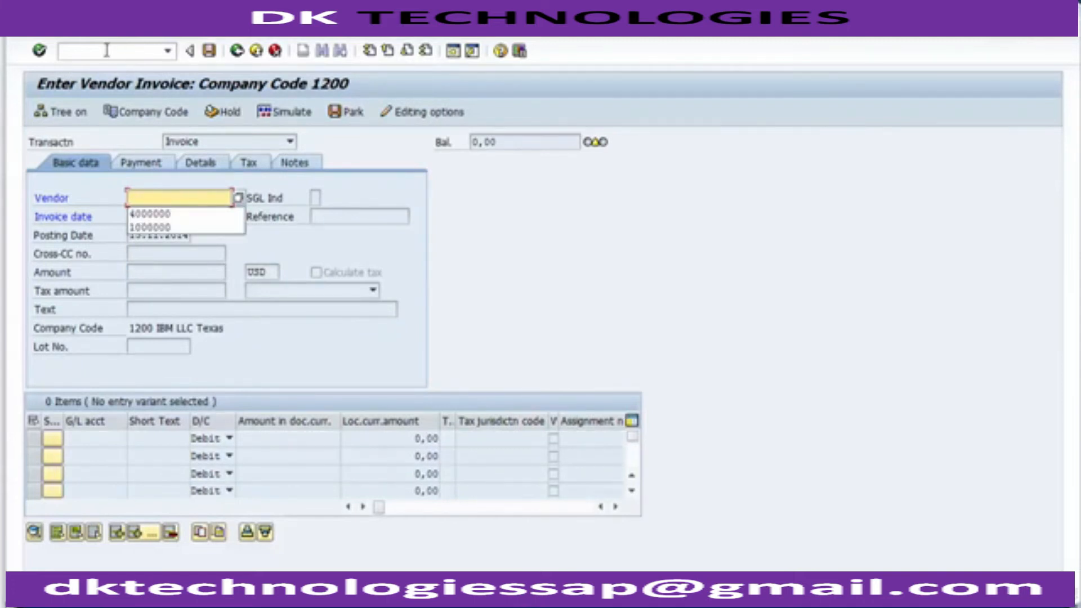
# - Restart transaction FB60 and enter the vendor account with invoice date 13.11.2014
pyautogui.click(104, 52)
pyautogui.write('/nf')
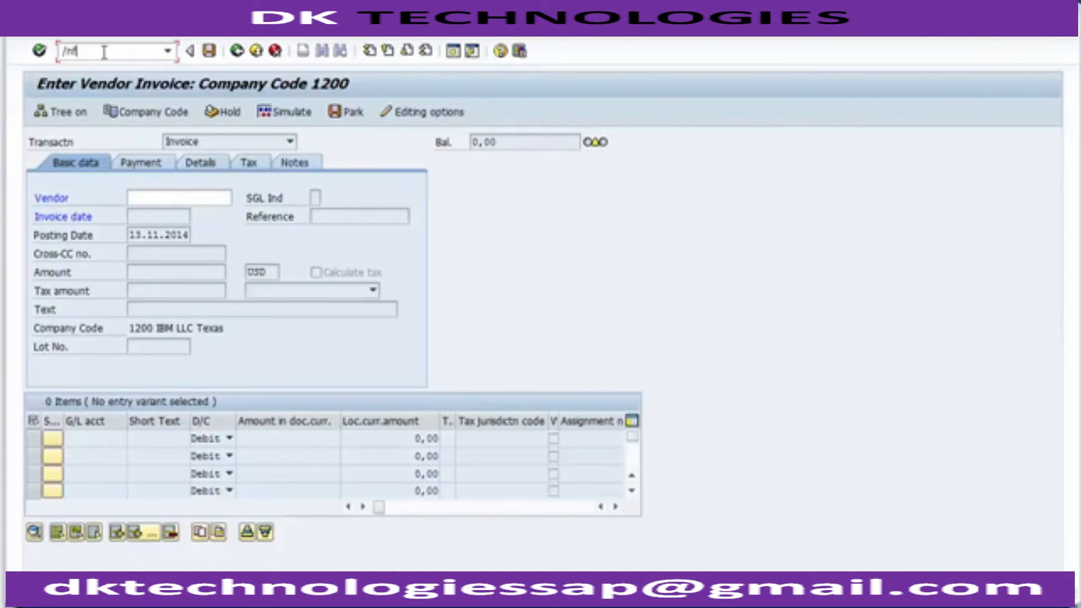
pyautogui.write('b60')
pyautogui.press('Return')
pyautogui.write('4000000')
pyautogui.press('Tab')
pyautogui.press('Return')
pyautogui.press('Tab')
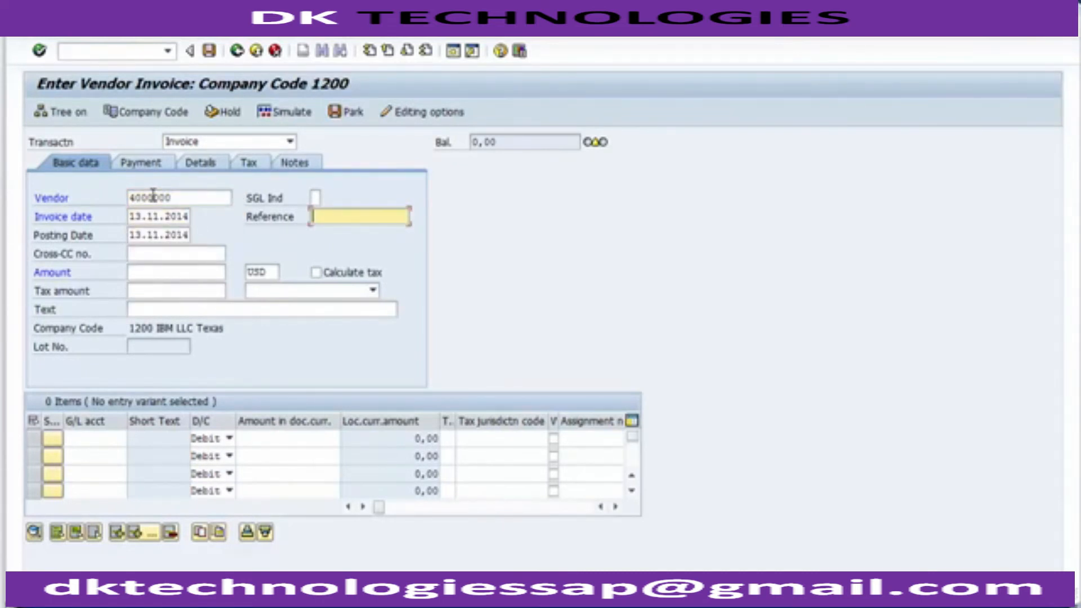
# - Set the vendor invoice's reference to 501
pyautogui.press('Down')
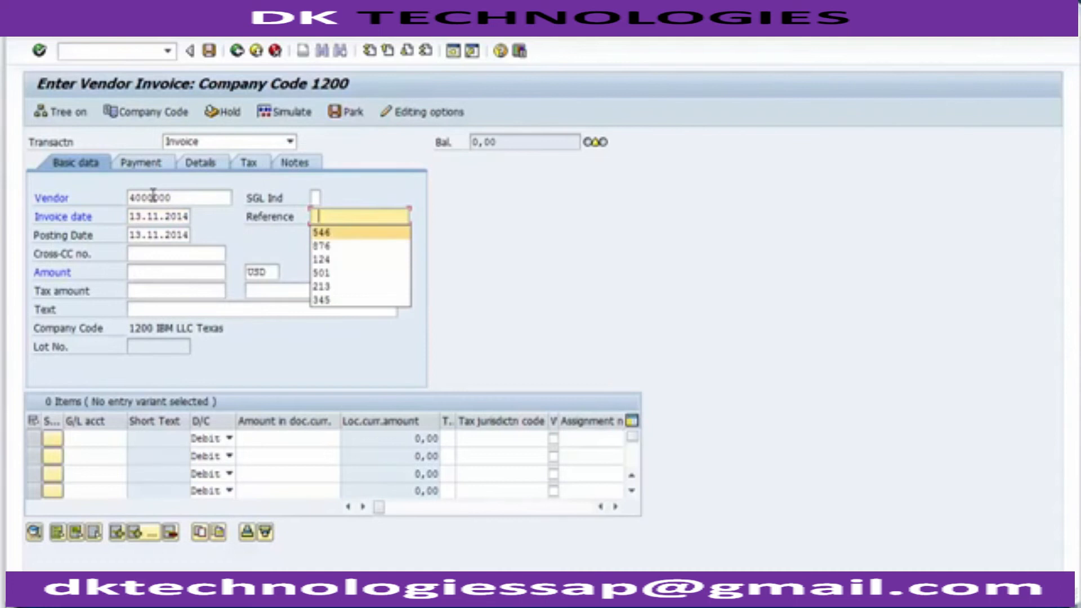
pyautogui.press('BackSpace')
pyautogui.press('Down')
pyautogui.press('Down')
pyautogui.press('Down')
pyautogui.press('Down')
pyautogui.press('Return')
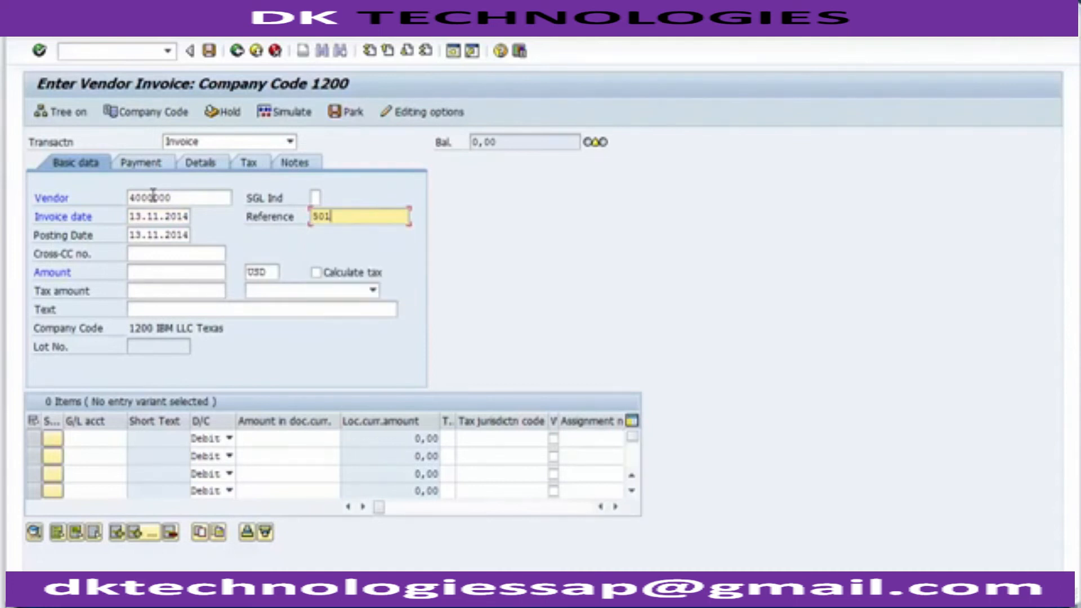
# - Set the invoice amount to 30000 and its text to "Vendor Invoice"
pyautogui.click(162, 275)
pyautogui.write('30000')
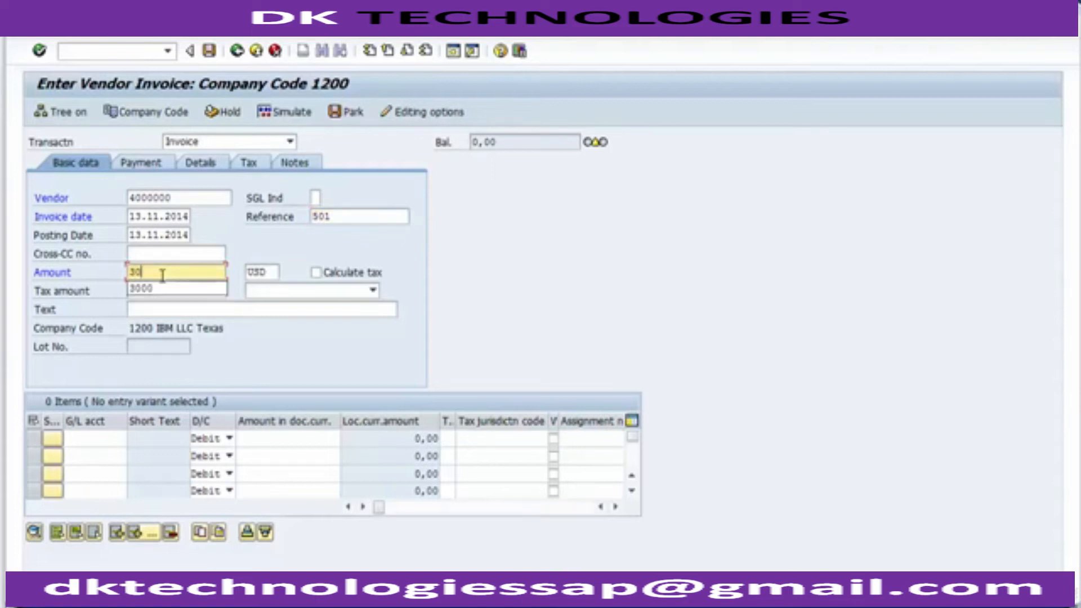
pyautogui.click(161, 309)
pyautogui.press('BackSpace')
pyautogui.press('Down')
pyautogui.press('Return')
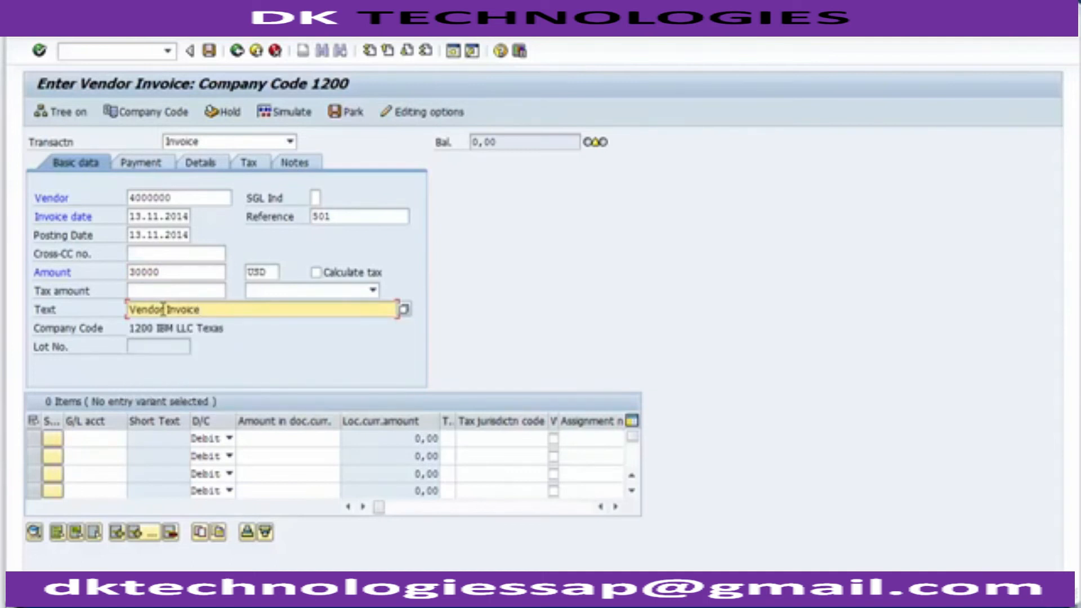
# - Enter the first suggested G/L account in the first invoice line item
pyautogui.click(99, 438)
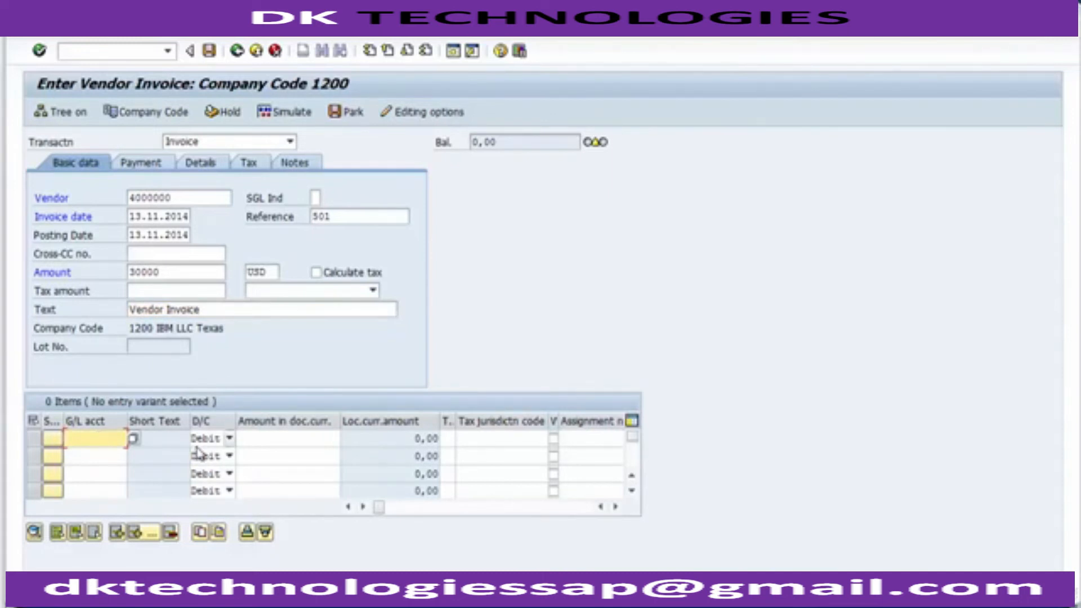
pyautogui.click(100, 441)
pyautogui.press('Down')
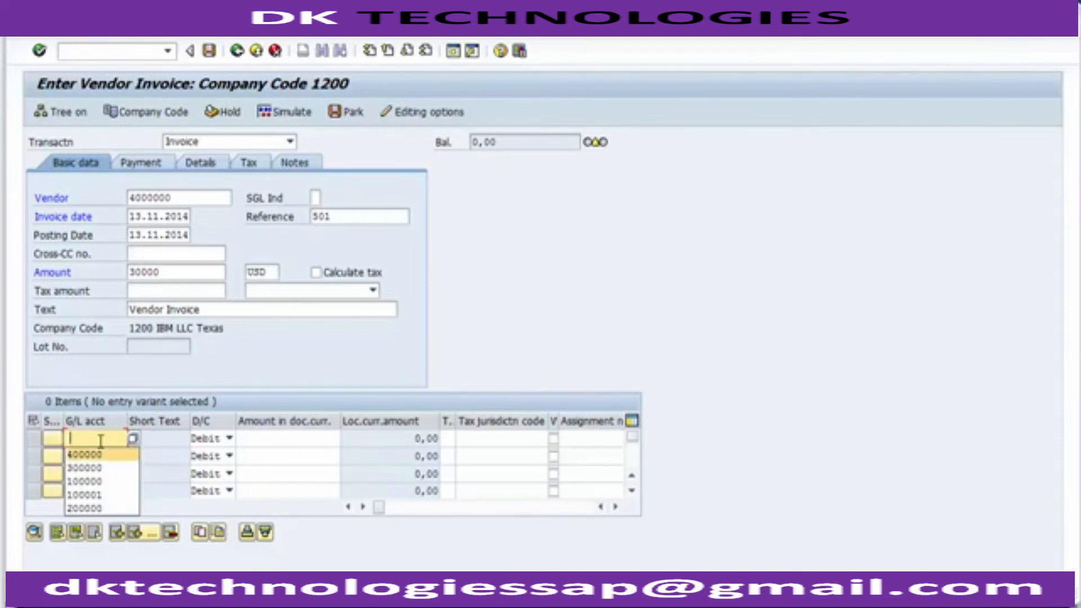
pyautogui.press('Return')
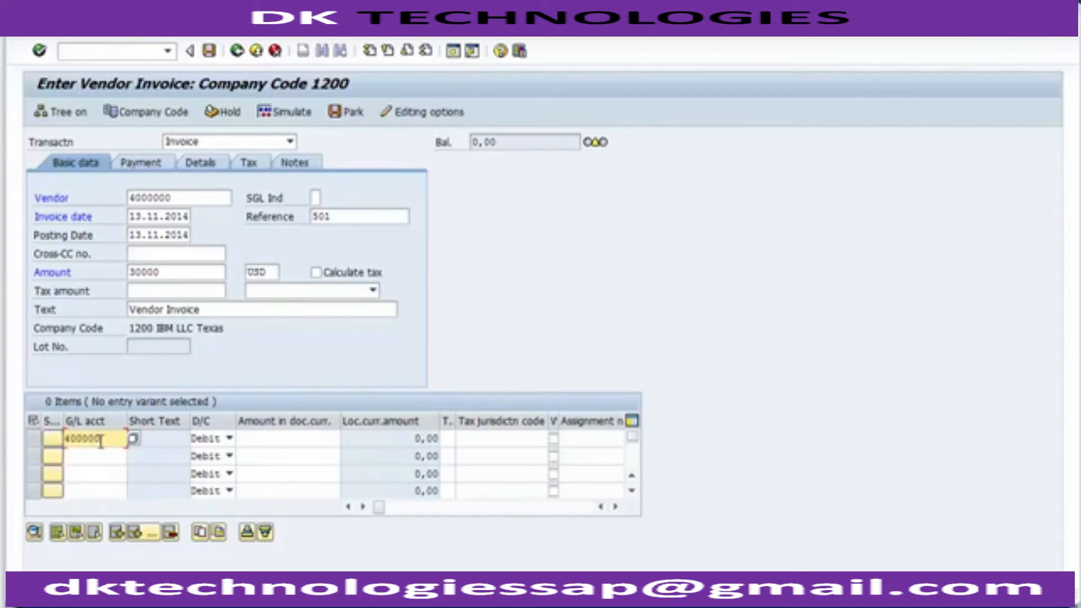
# - Set the first invoice line item's amount to 30000 and its business area to 1210
pyautogui.click(263, 441)
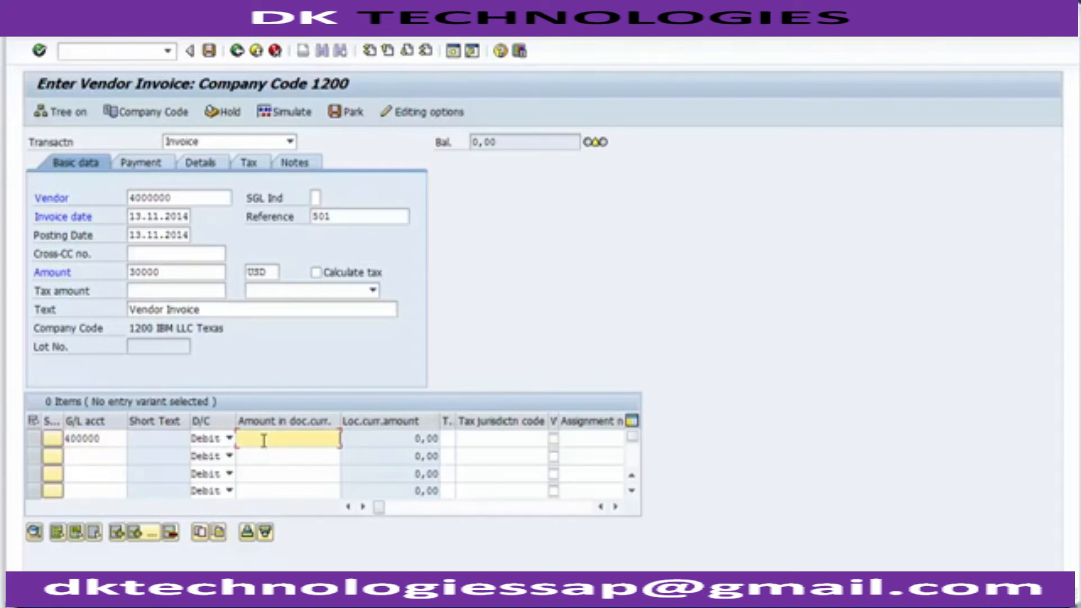
pyautogui.write('30000')
pyautogui.click(509, 441)
pyautogui.press('Tab')
pyautogui.press('Tab')
pyautogui.press('Tab')
pyautogui.press('Tab')
pyautogui.press('Tab')
pyautogui.press('Tab')
pyautogui.press('Tab')
pyautogui.press('Tab')
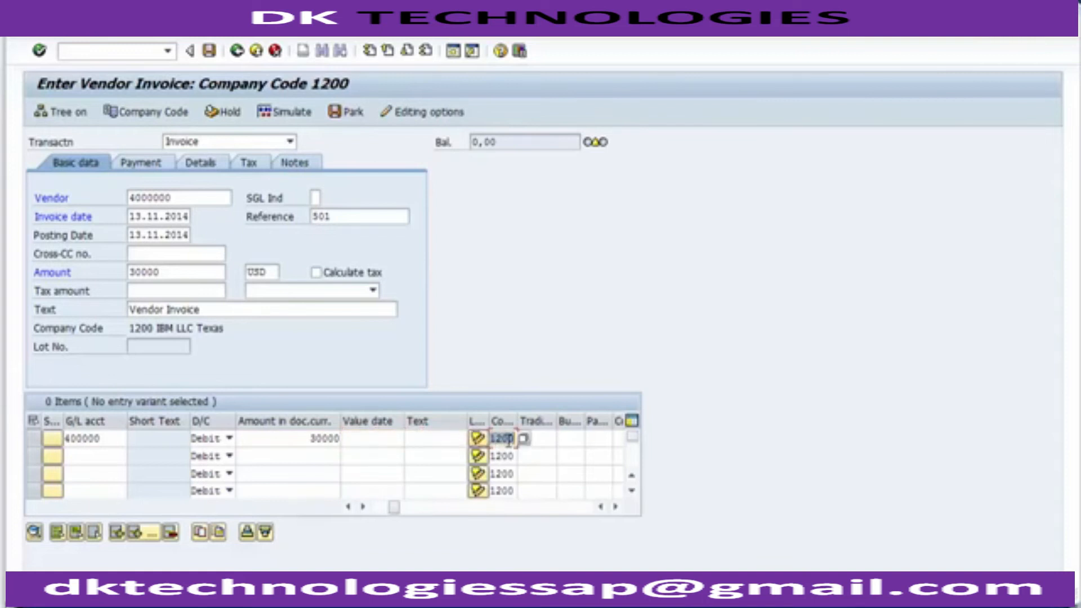
pyautogui.press('Down')
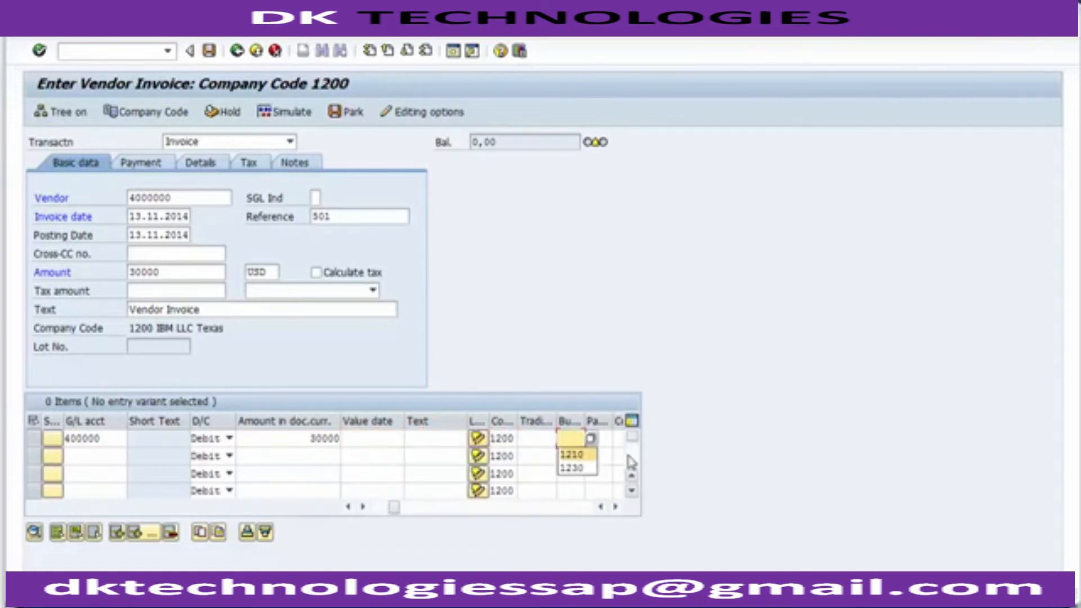
pyautogui.press('Return')
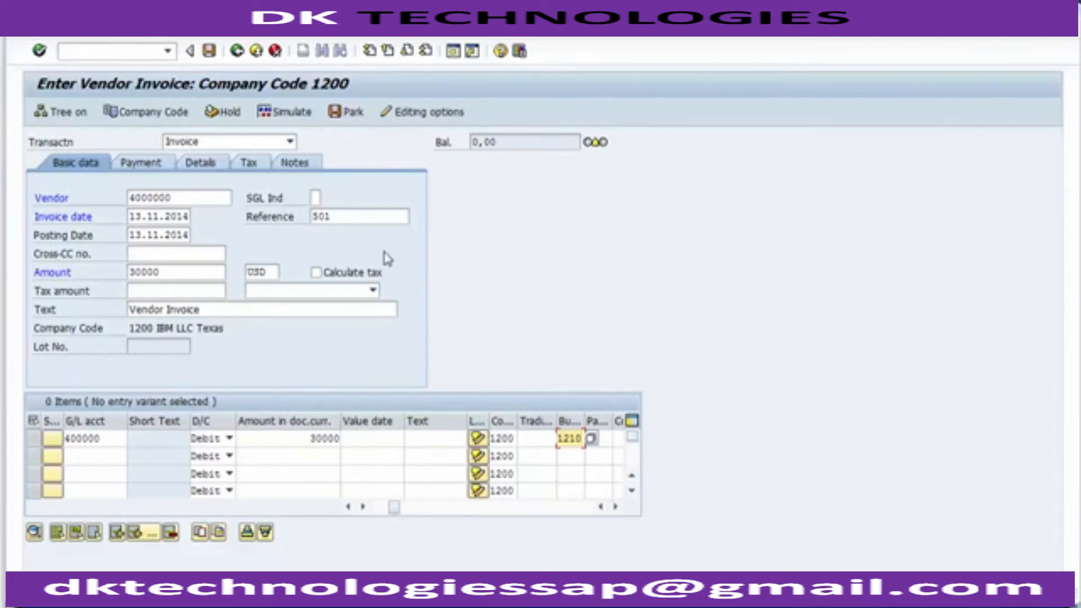
# - Simulate the vendor invoice, acknowledging the down payment notice, and post the document
pyautogui.click(277, 120)
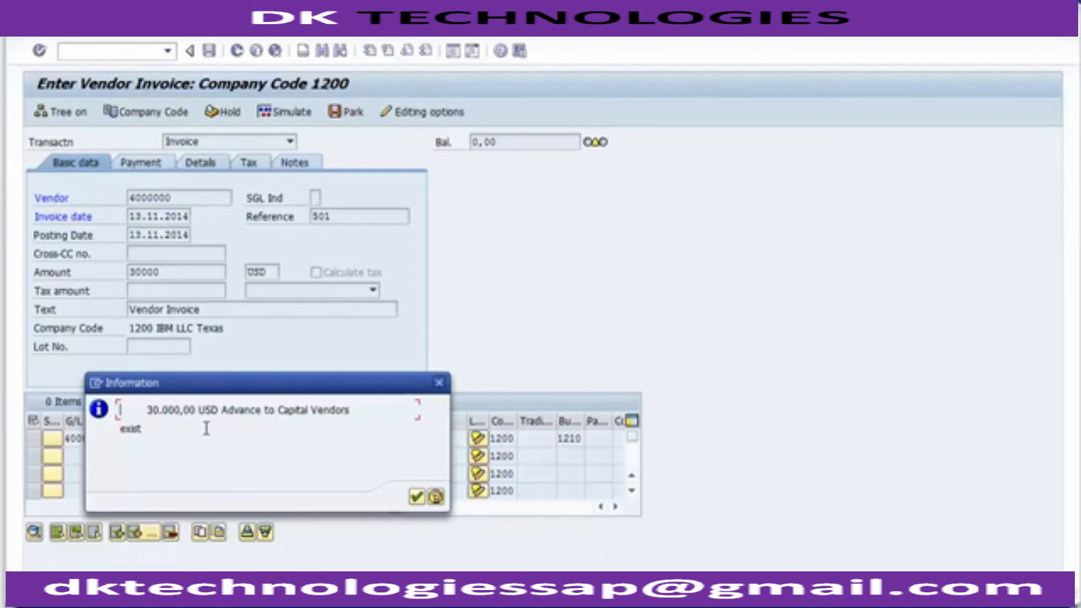
pyautogui.click(415, 498)
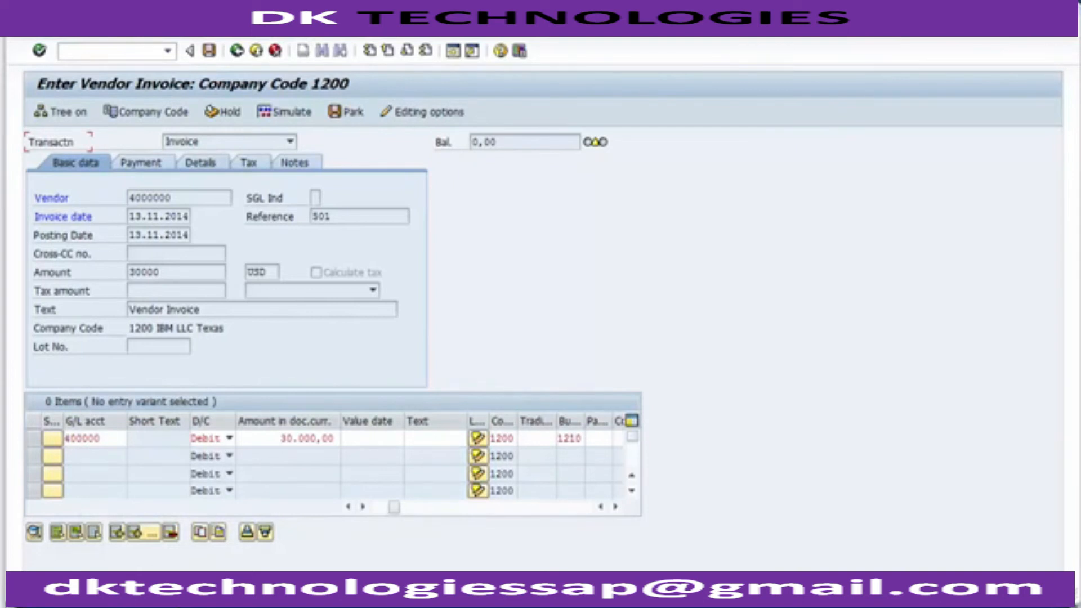
pyautogui.press('Return')
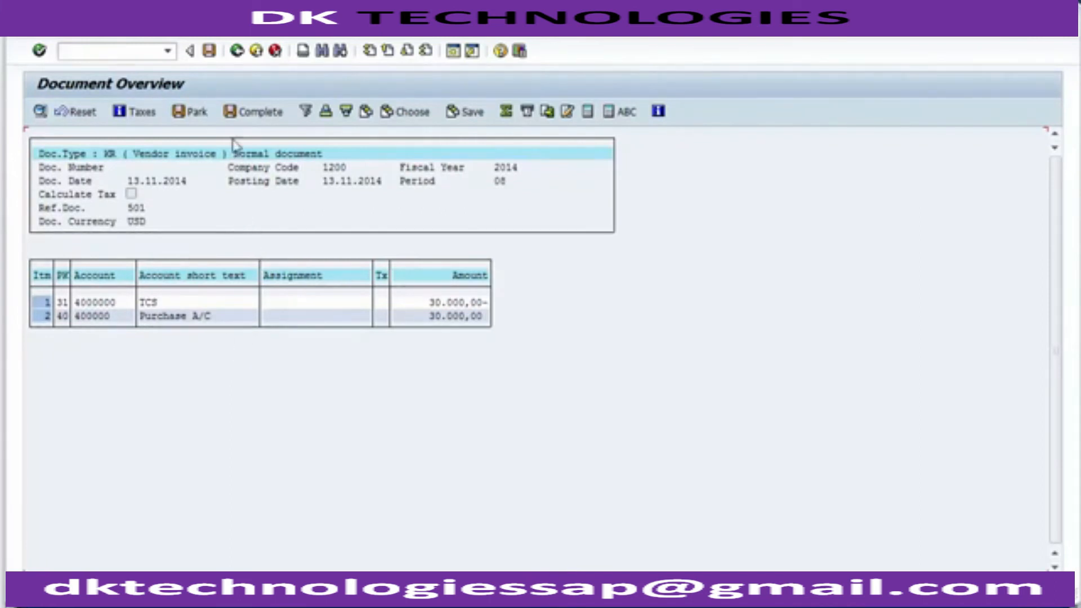
pyautogui.click(209, 52)
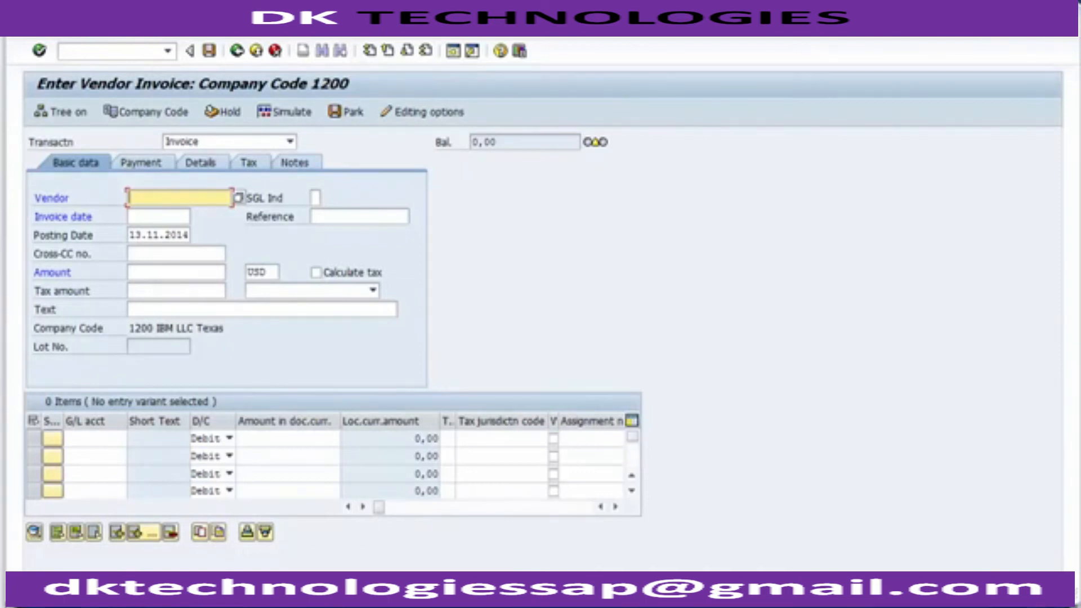
# - Refresh the vendor line item display in the other session and compare the new invoice with the down payment
pyautogui.moveTo(321, 597)
pyautogui.click(313, 543)
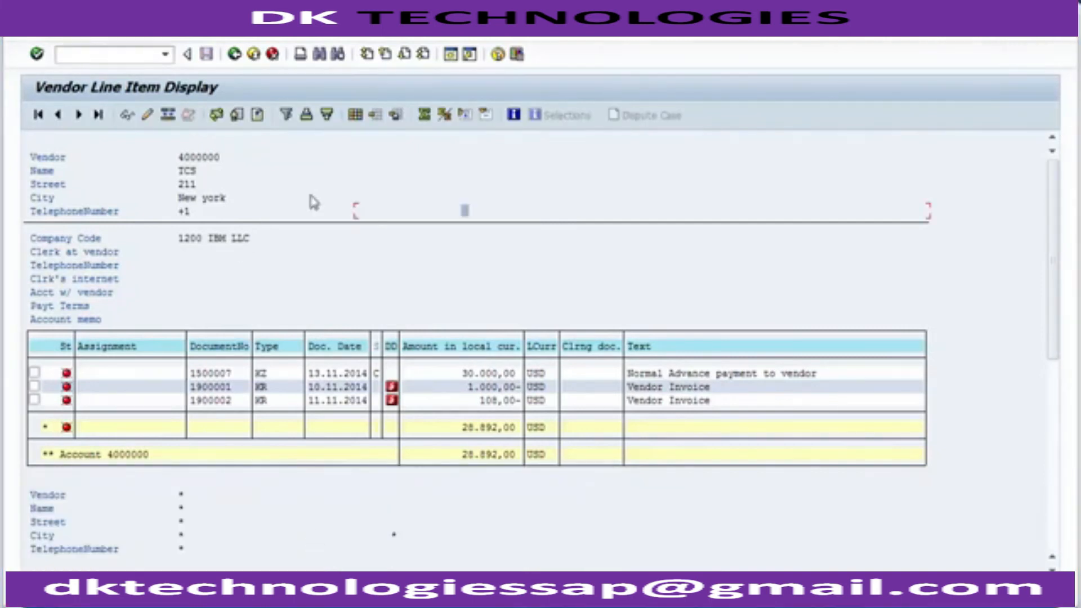
pyautogui.click(55, 34)
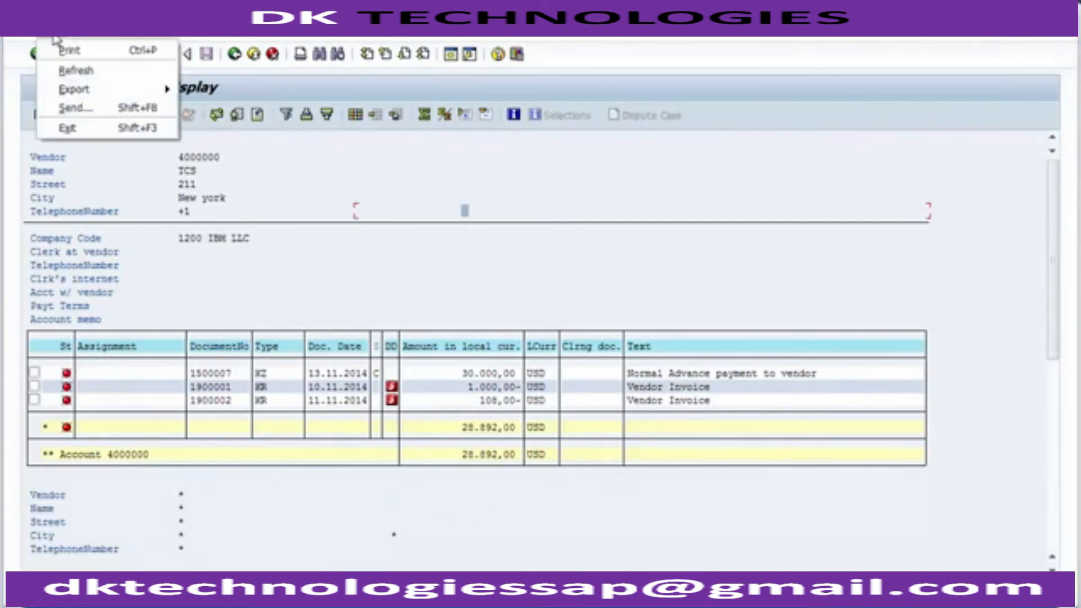
pyautogui.click(66, 72)
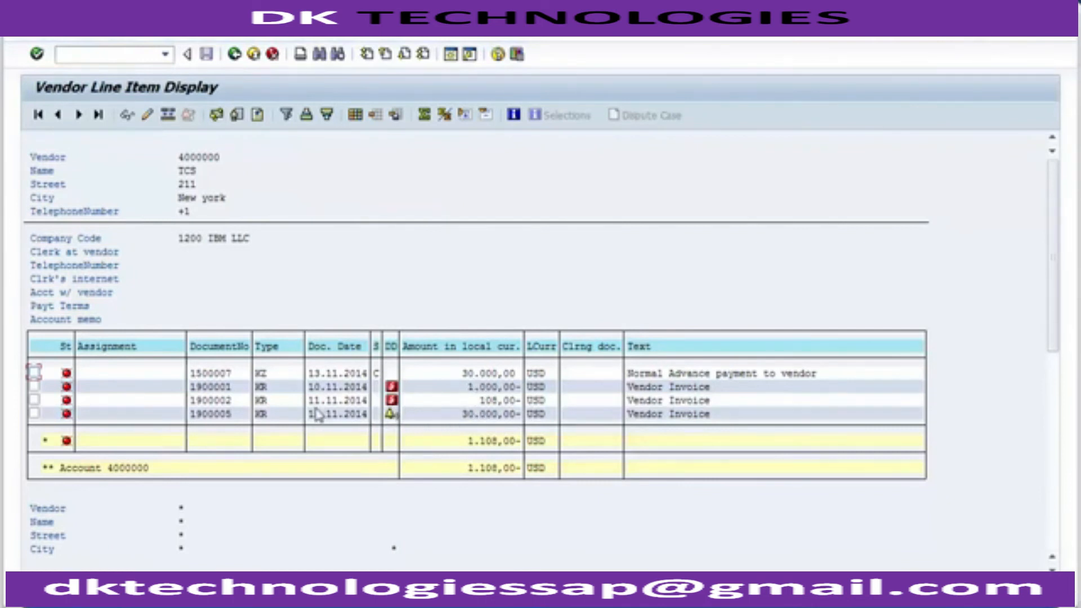
pyautogui.click(225, 414)
pyautogui.click(260, 417)
pyautogui.click(482, 417)
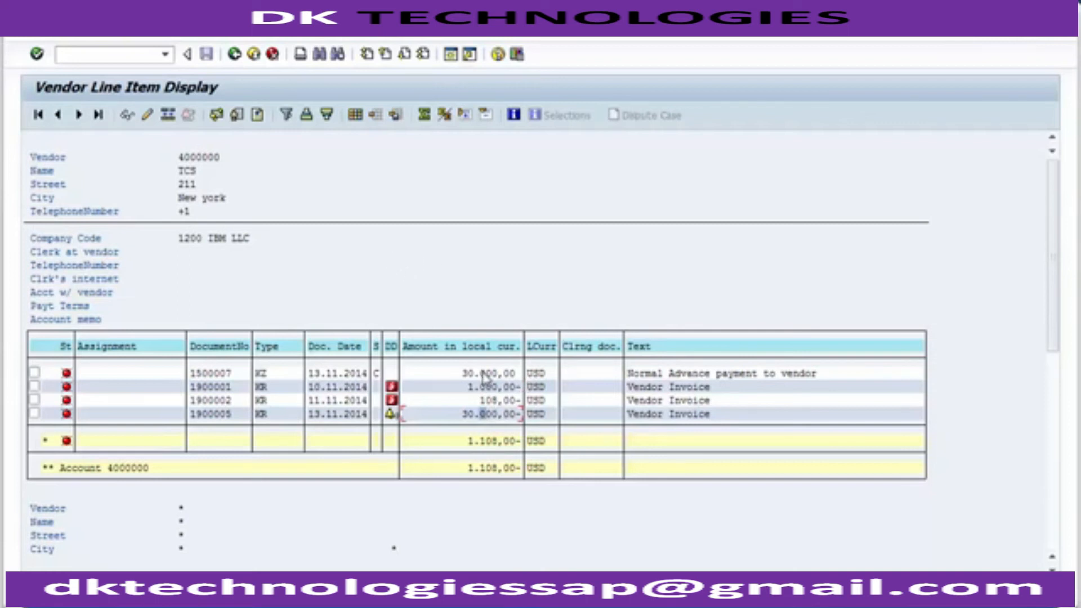
pyautogui.click(377, 374)
pyautogui.click(469, 419)
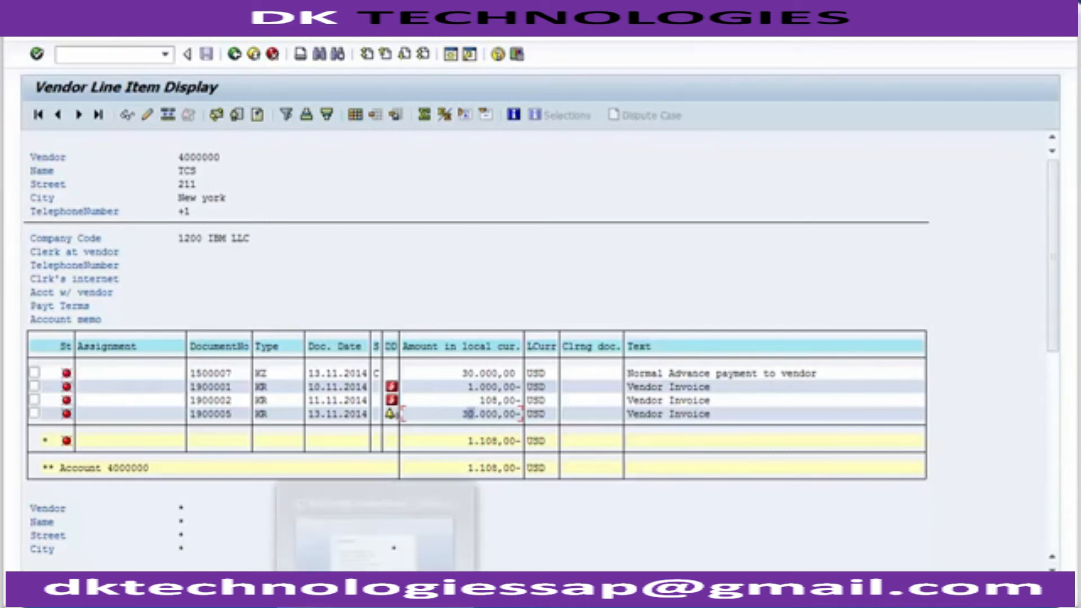
# - Check the vendor clearing code on PowerPoint's Unit Testing slide, and start transaction F-44 in the SAP invoice session
pyautogui.click(388, 566)
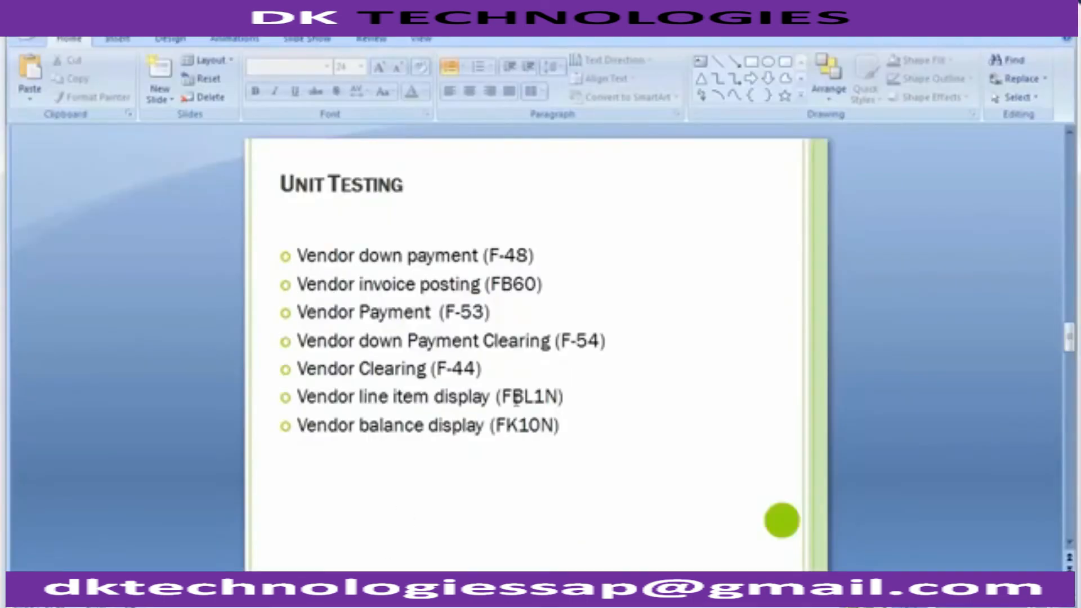
pyautogui.click(504, 367)
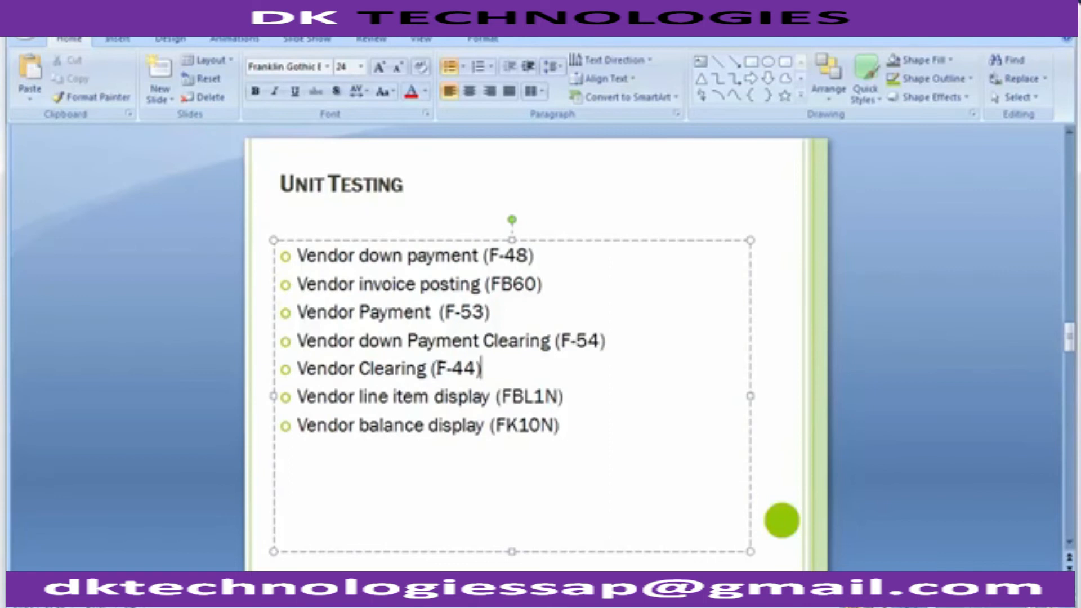
pyautogui.click(163, 262)
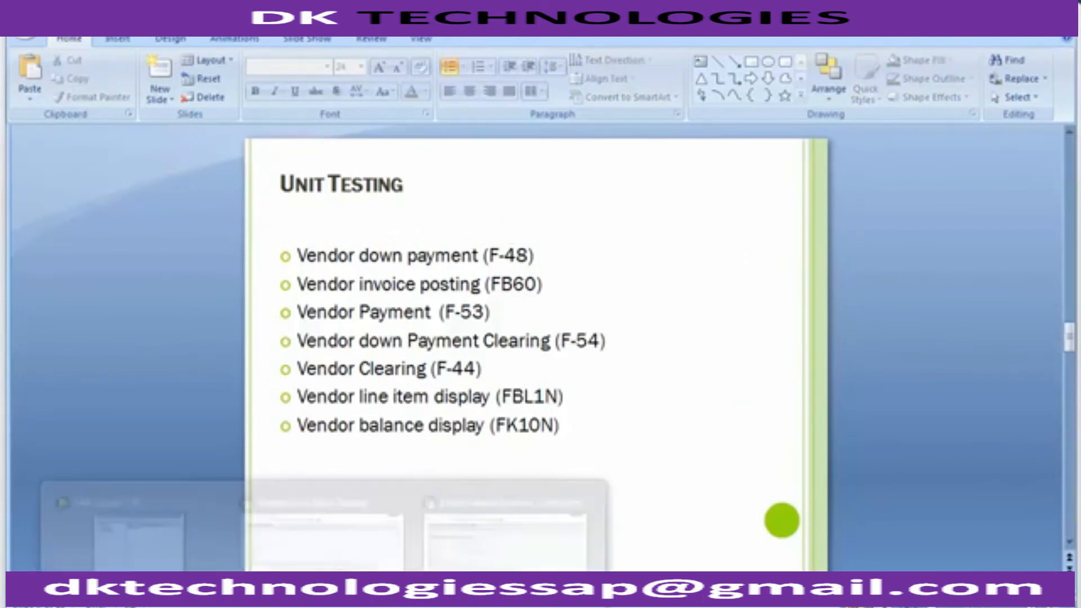
pyautogui.click(506, 529)
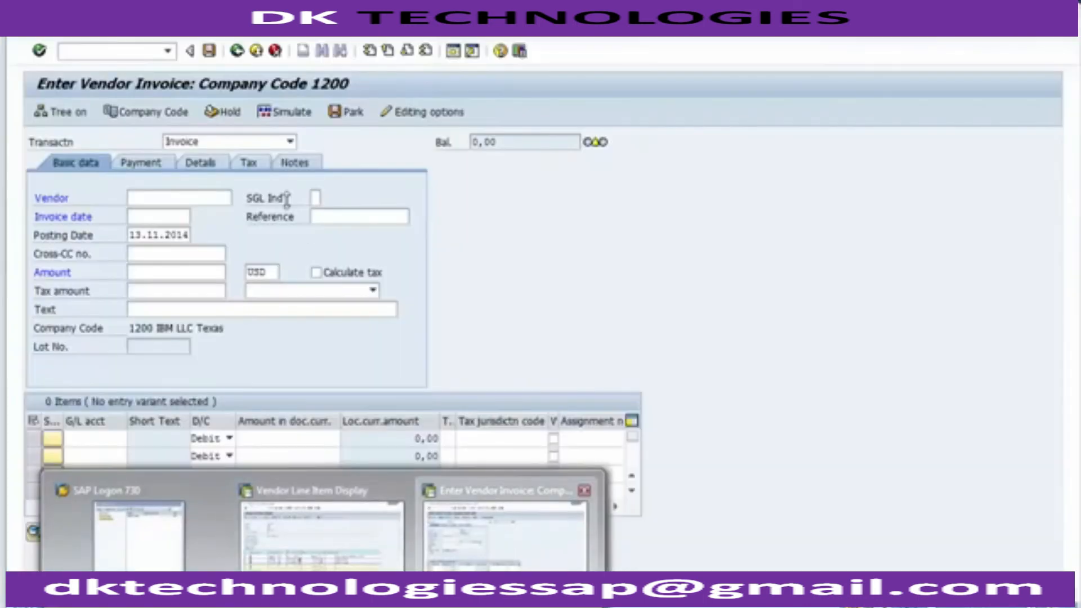
pyautogui.click(118, 52)
pyautogui.write('/NF-44')
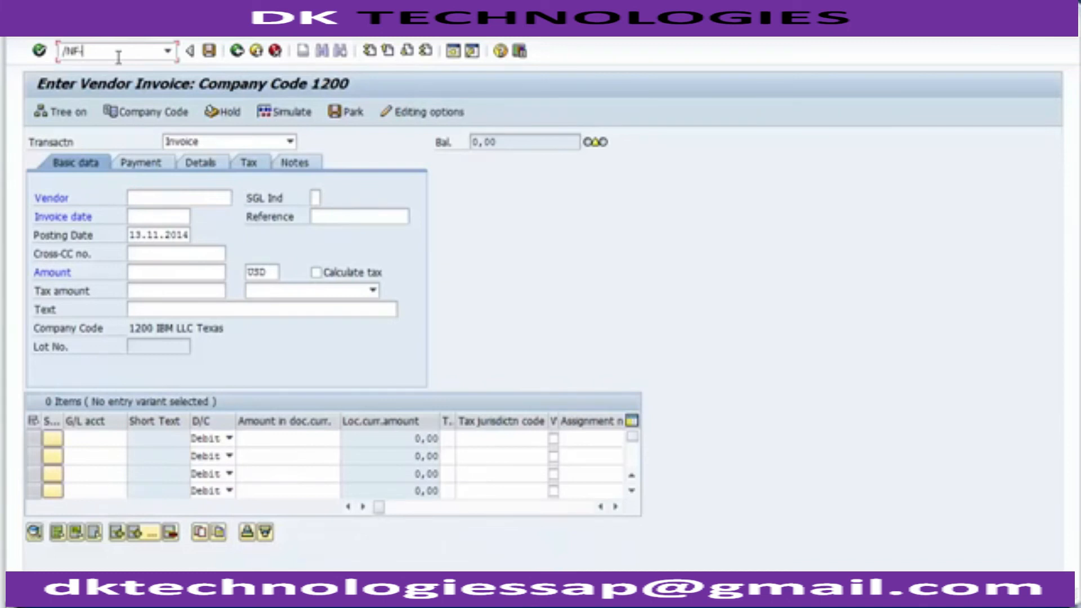
pyautogui.press('Return')
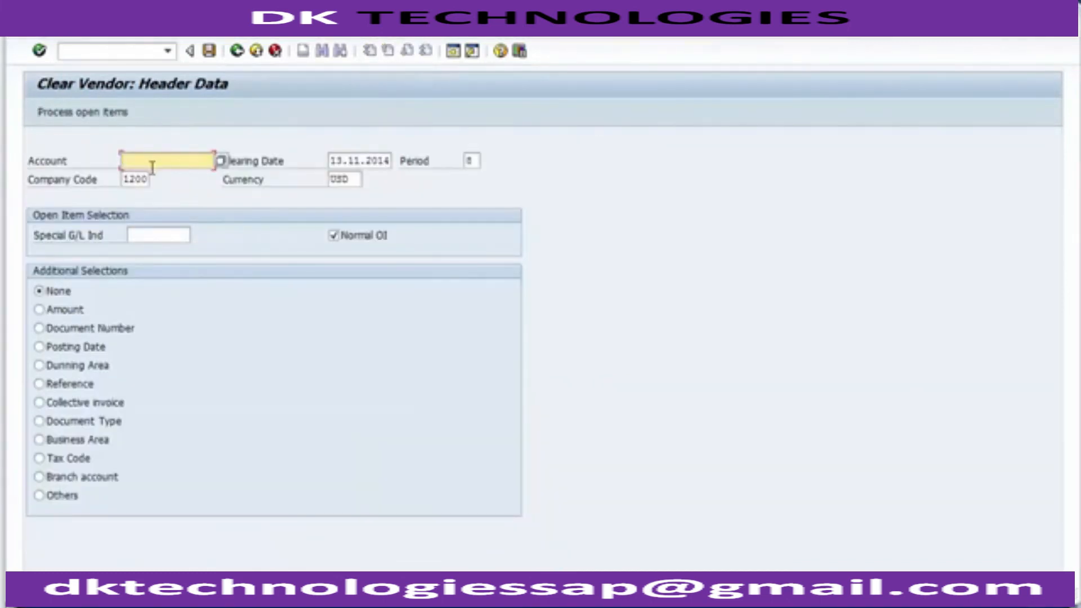
# - Enter the vendor account with special G/L indicator C and process its open items
pyautogui.click(152, 166)
pyautogui.click(152, 173)
pyautogui.click(144, 232)
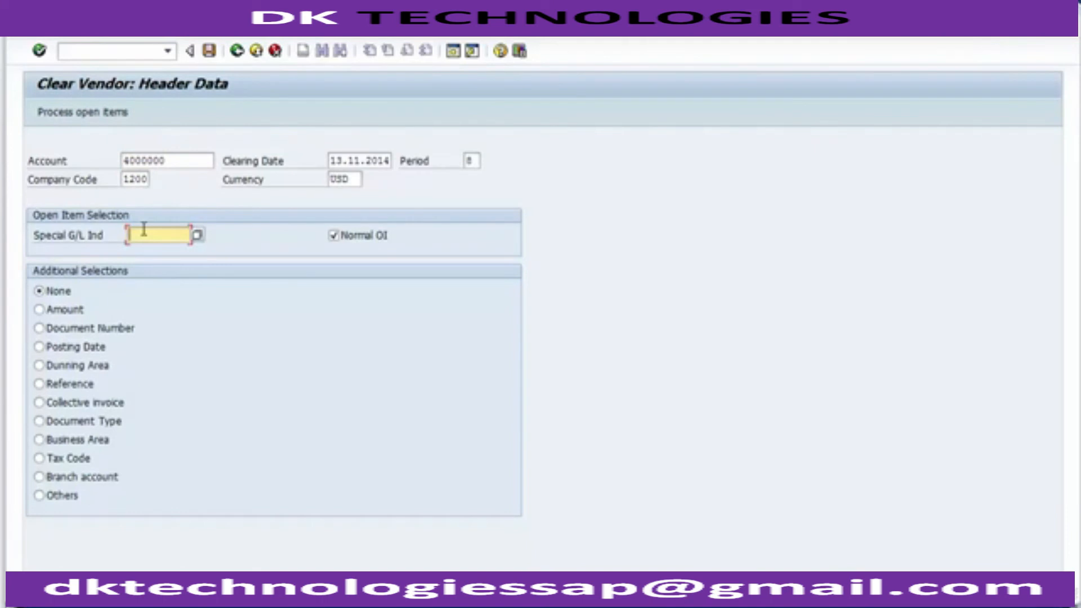
pyautogui.click(144, 231)
pyautogui.write('C')
pyautogui.click(80, 114)
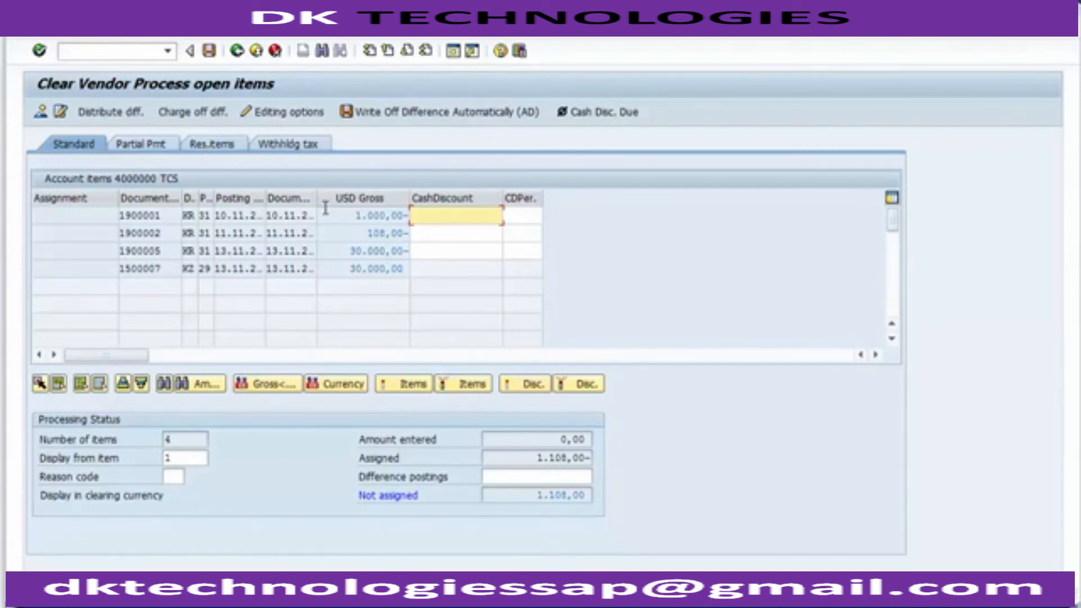
# - Deactivate the 1.000,00 and 108,00 invoice items, keeping only the 30.000,00 invoice and down payment assigned for clearing
pyautogui.click(538, 459)
pyautogui.moveTo(553, 461); pyautogui.dragTo(580, 458)
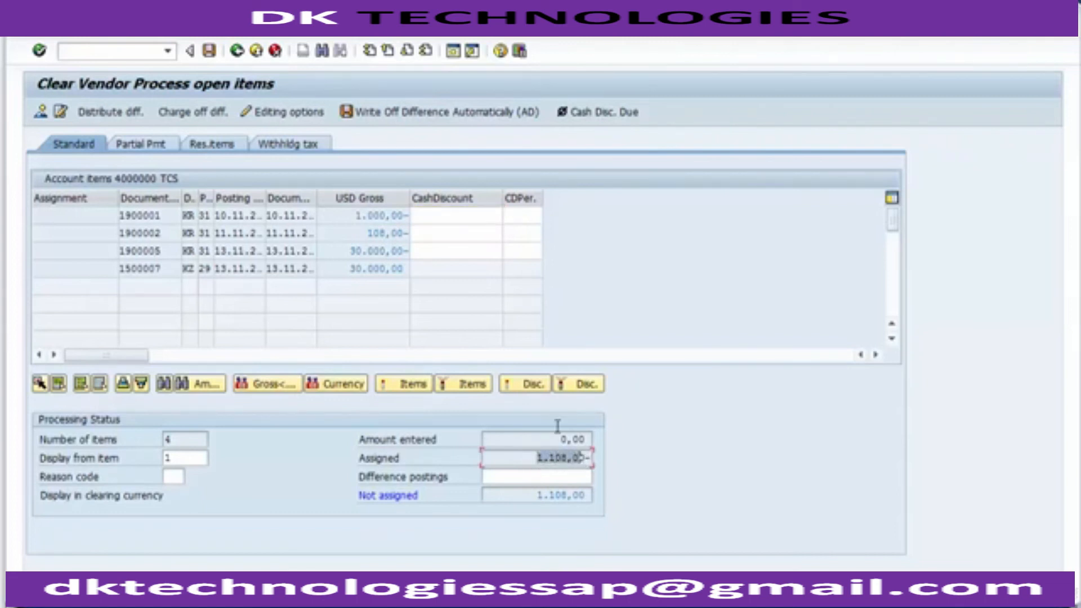
pyautogui.doubleClick(379, 216)
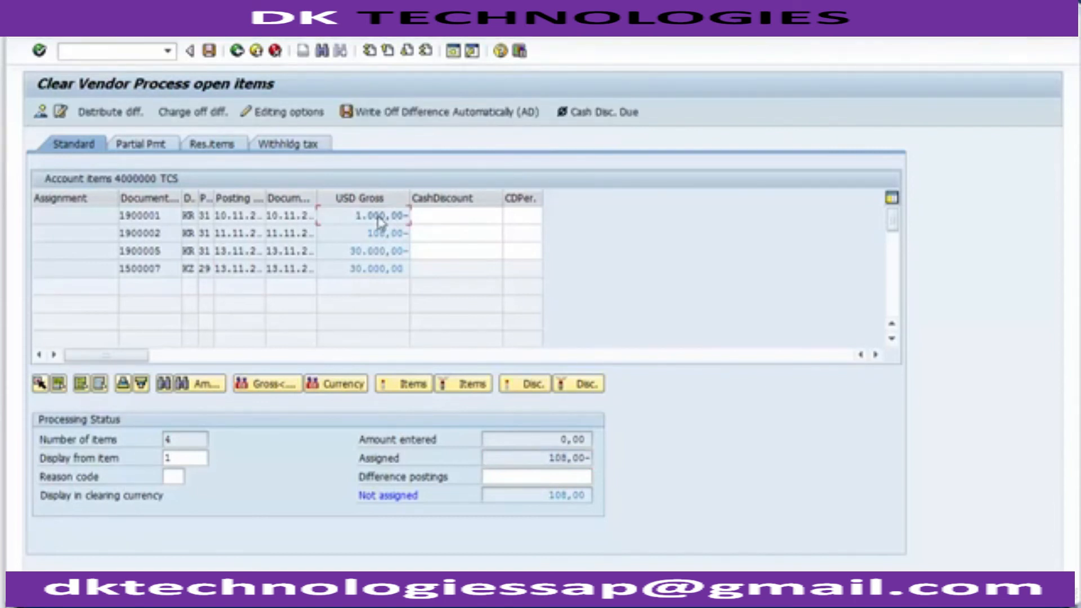
pyautogui.doubleClick(381, 232)
pyautogui.moveTo(350, 268); pyautogui.dragTo(405, 251)
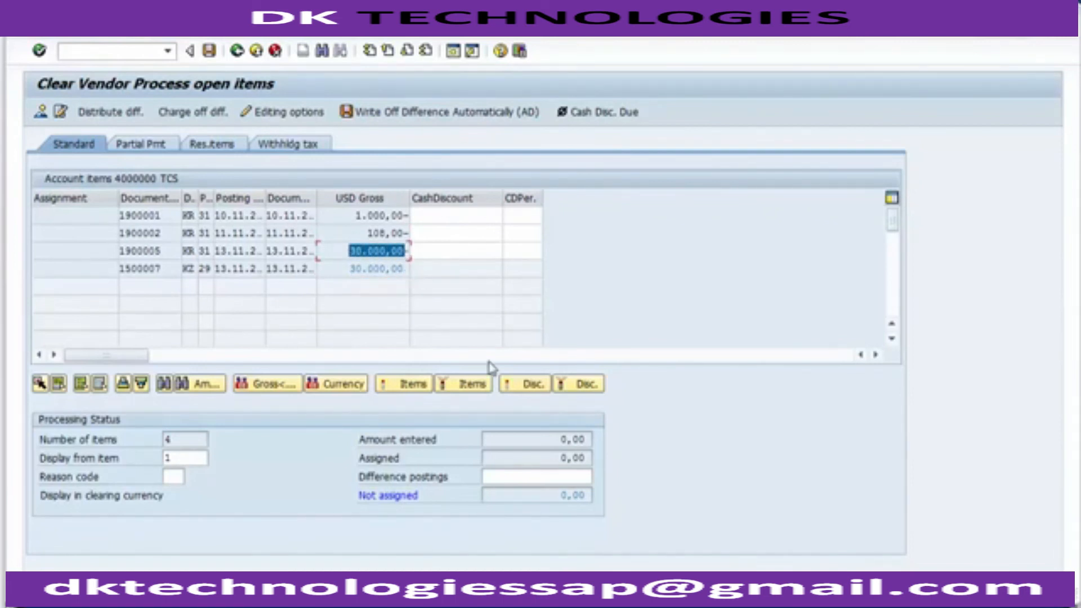
pyautogui.click(572, 496)
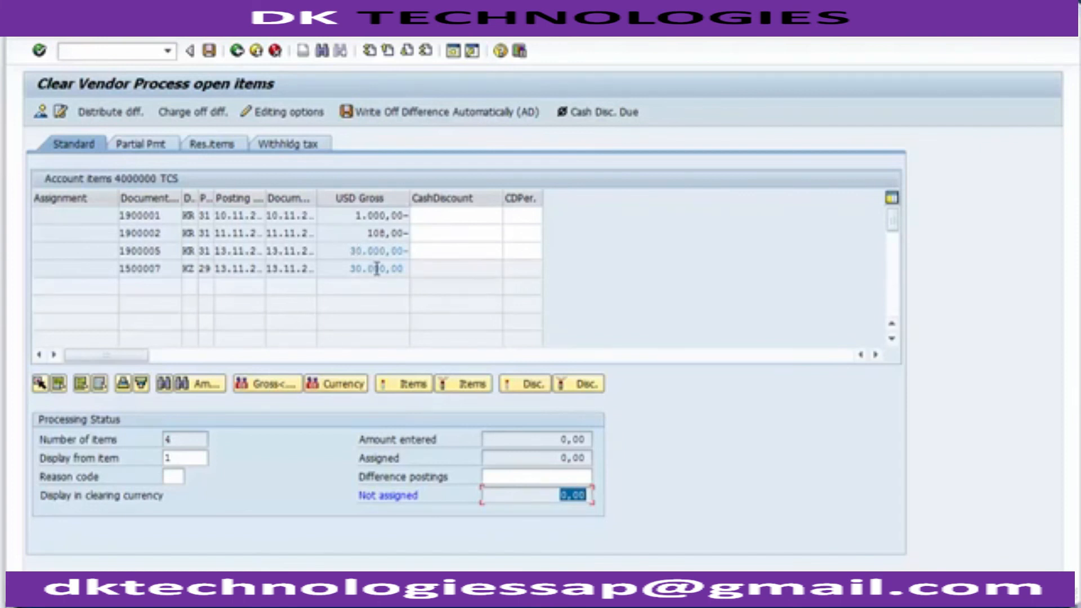
pyautogui.click(561, 498)
# - Simulate the vendor clearing document and post it
pyautogui.click(71, 38)
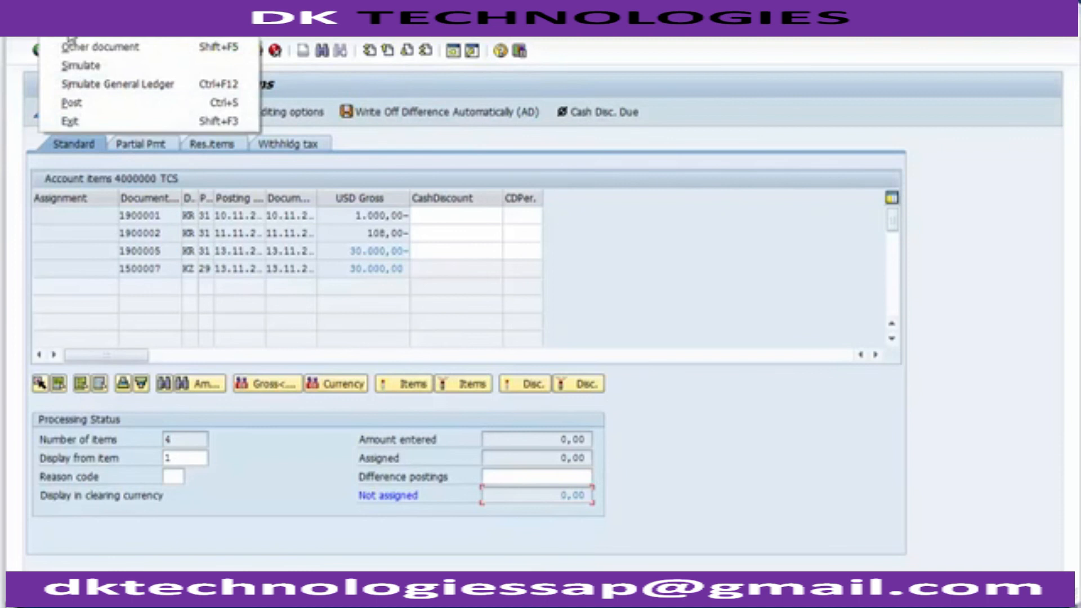
pyautogui.click(80, 66)
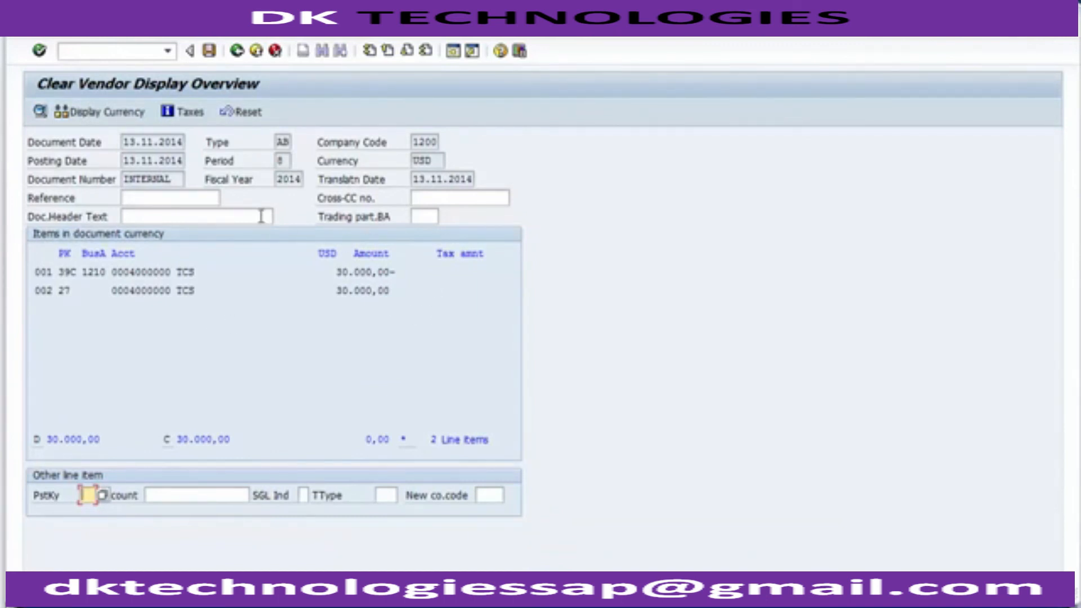
pyautogui.click(209, 53)
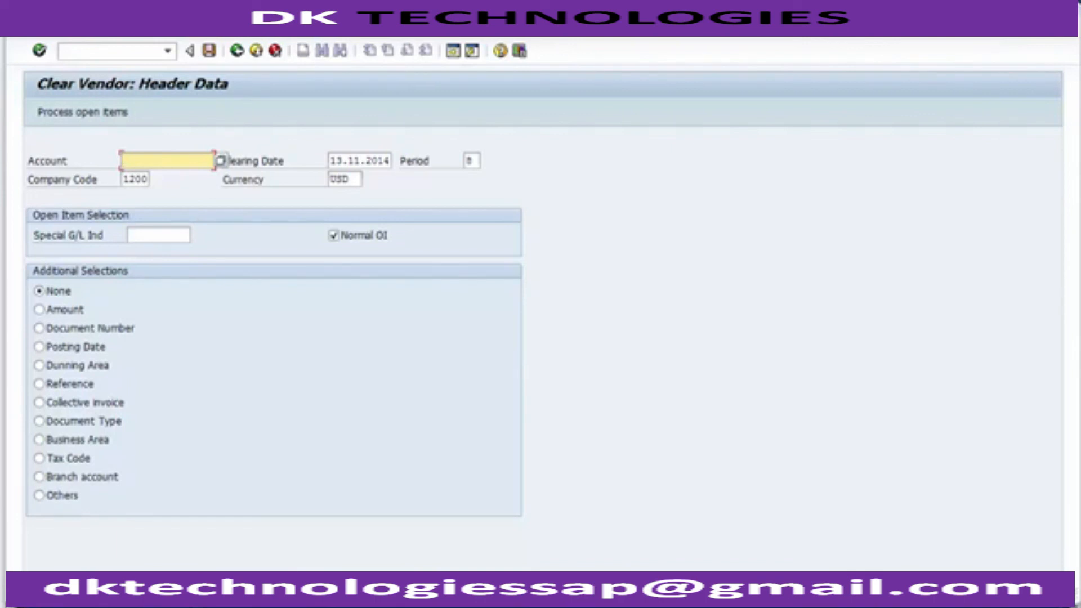
# - Rerun the vendor's open line item report in the other session, and return to the Unit Testing slide in PowerPoint
pyautogui.moveTo(322, 598)
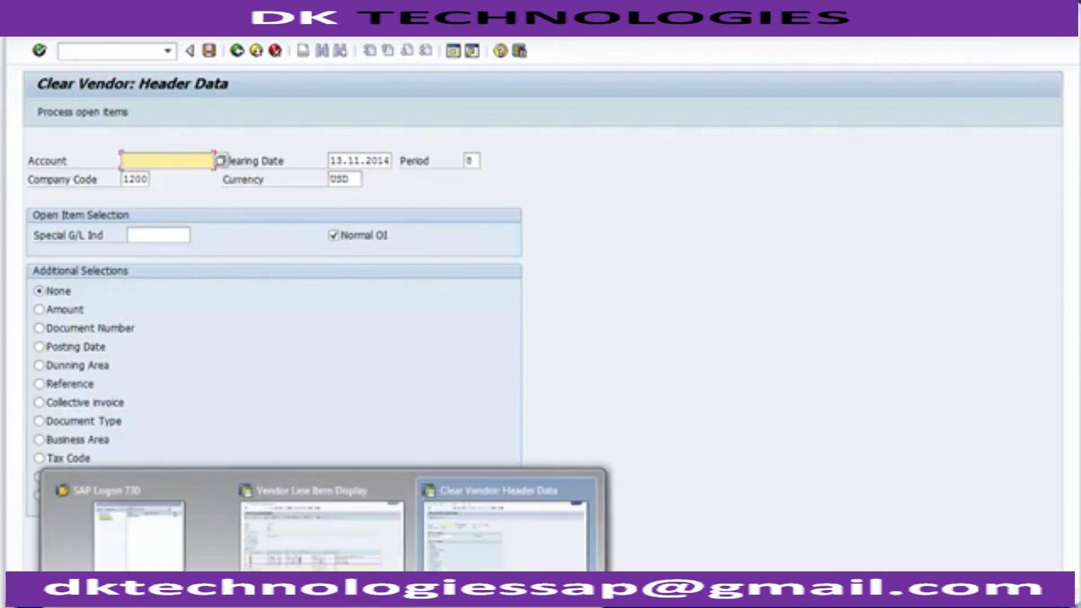
pyautogui.click(321, 543)
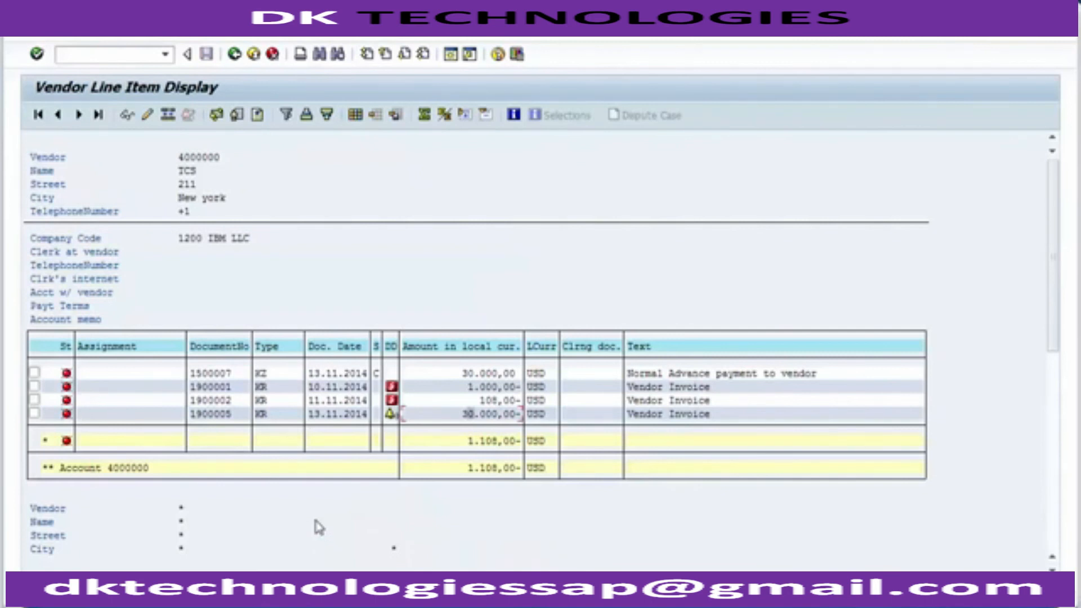
pyautogui.click(52, 38)
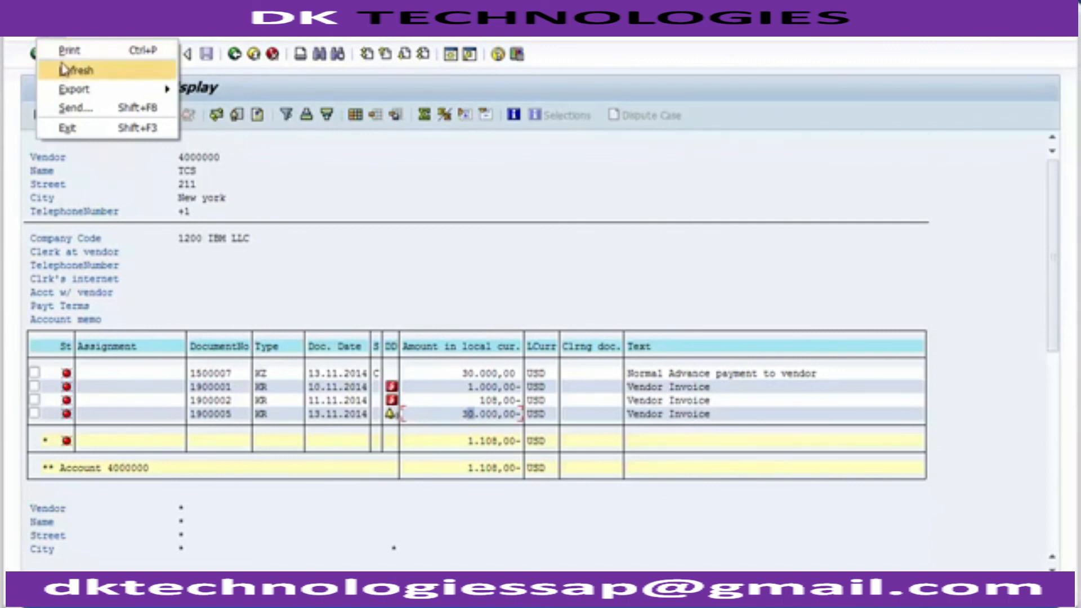
pyautogui.click(258, 211)
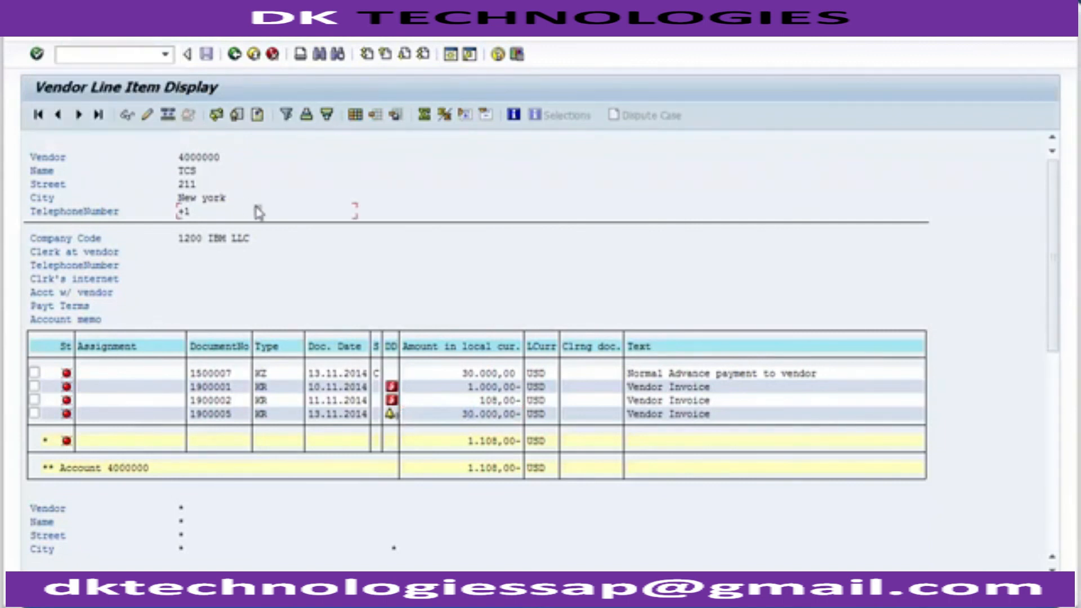
pyautogui.click(234, 54)
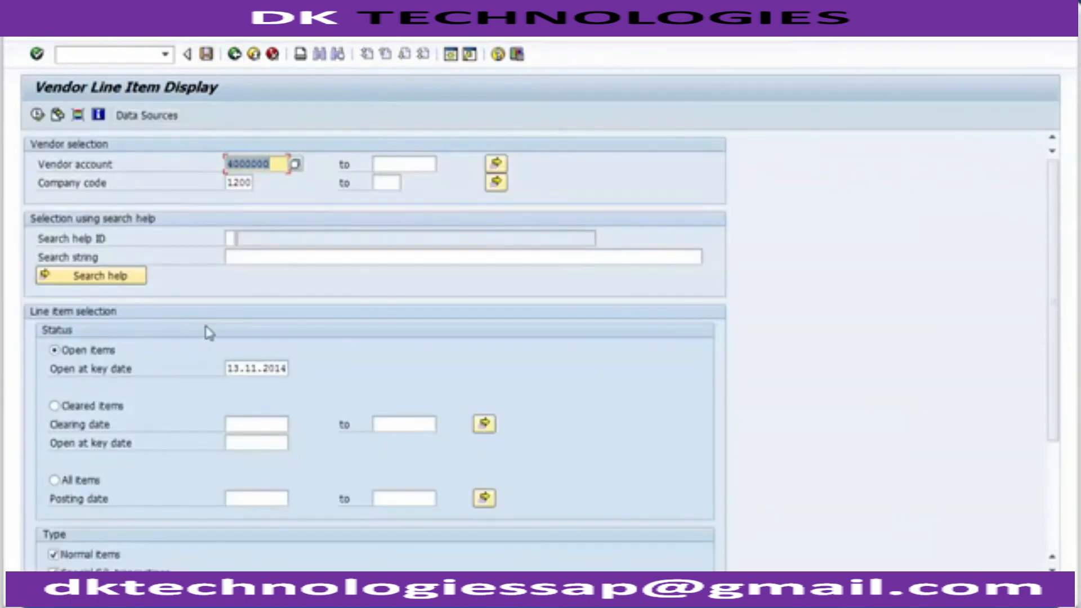
pyautogui.click(38, 115)
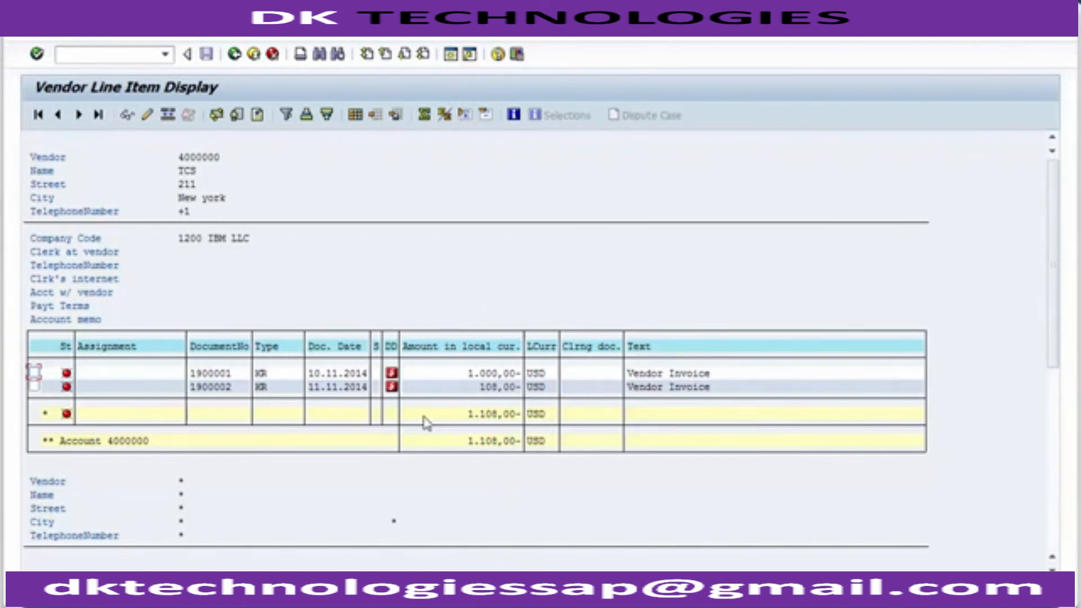
pyautogui.moveTo(375, 607)
pyautogui.click(371, 524)
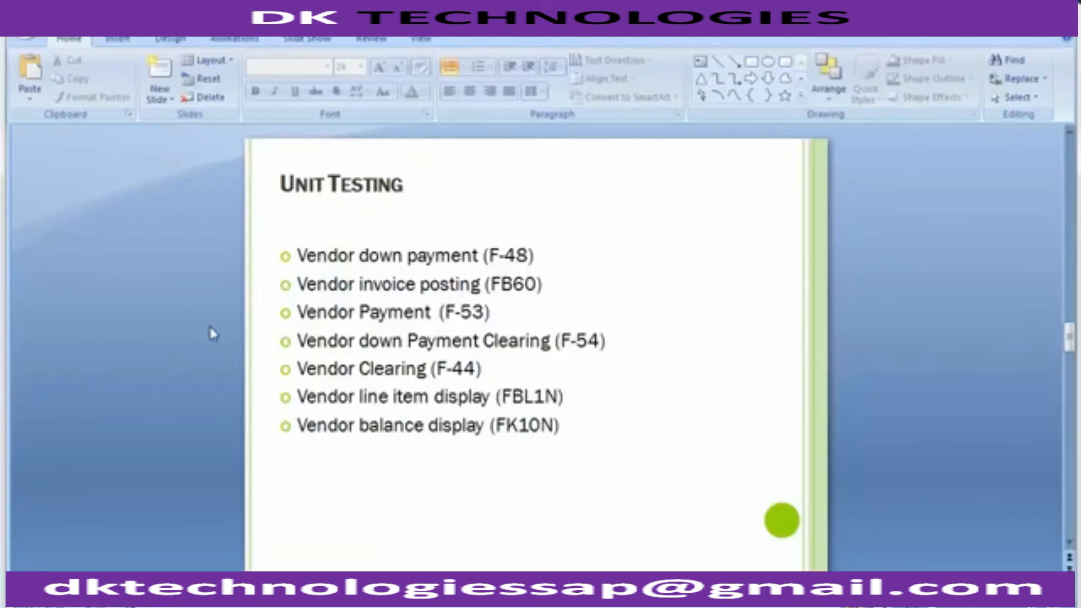
# - Switch from the Unit Testing slide to the SAP Clear Vendor session and start transaction FK10N there
pyautogui.moveTo(559, 425); pyautogui.dragTo(495, 425)
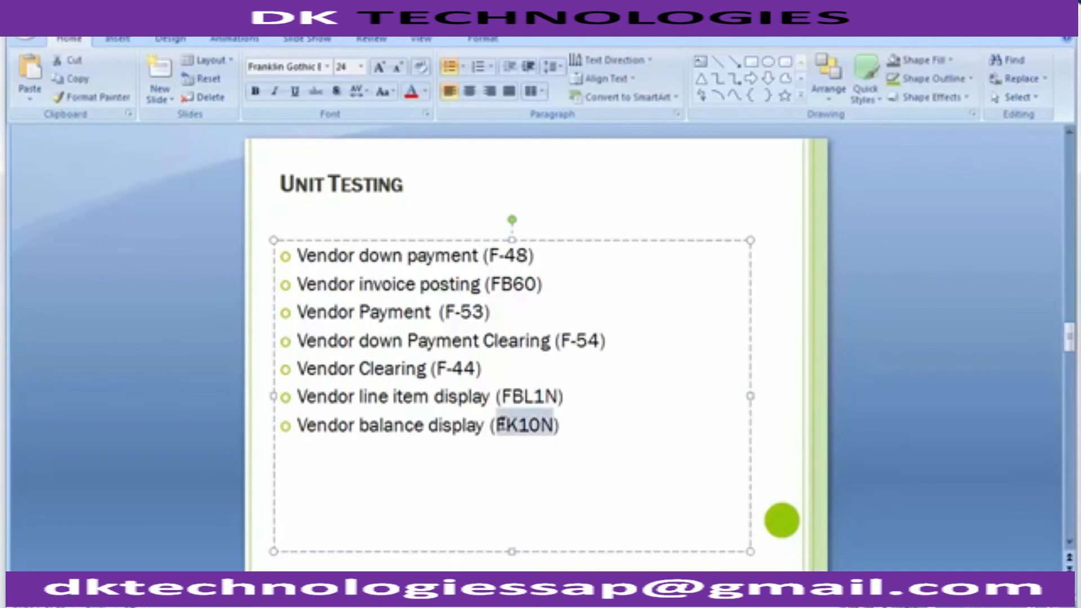
pyautogui.click(224, 358)
pyautogui.moveTo(324, 601)
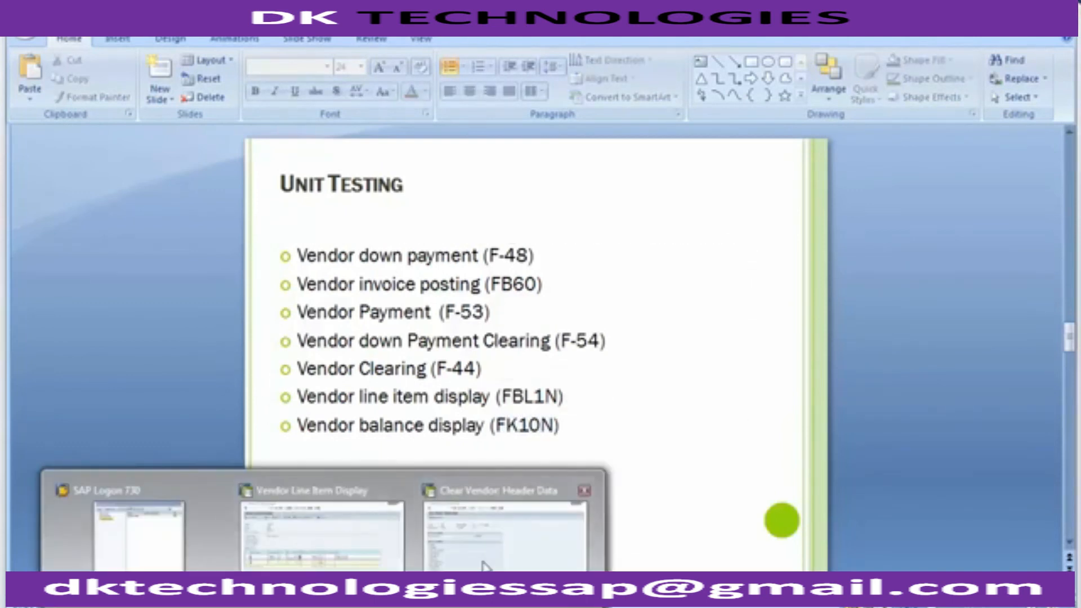
pyautogui.click(483, 562)
pyautogui.click(123, 53)
pyautogui.write('/N')
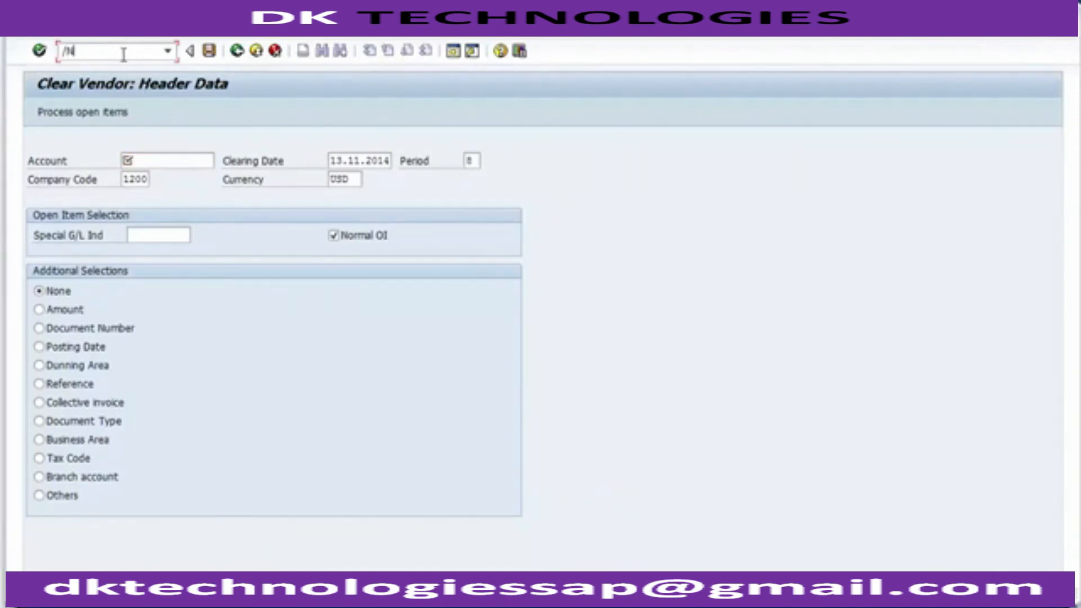
pyautogui.write('FK01')
pyautogui.press('BackSpace')
pyautogui.press('BackSpace')
pyautogui.write('10N')
pyautogui.press('Return')
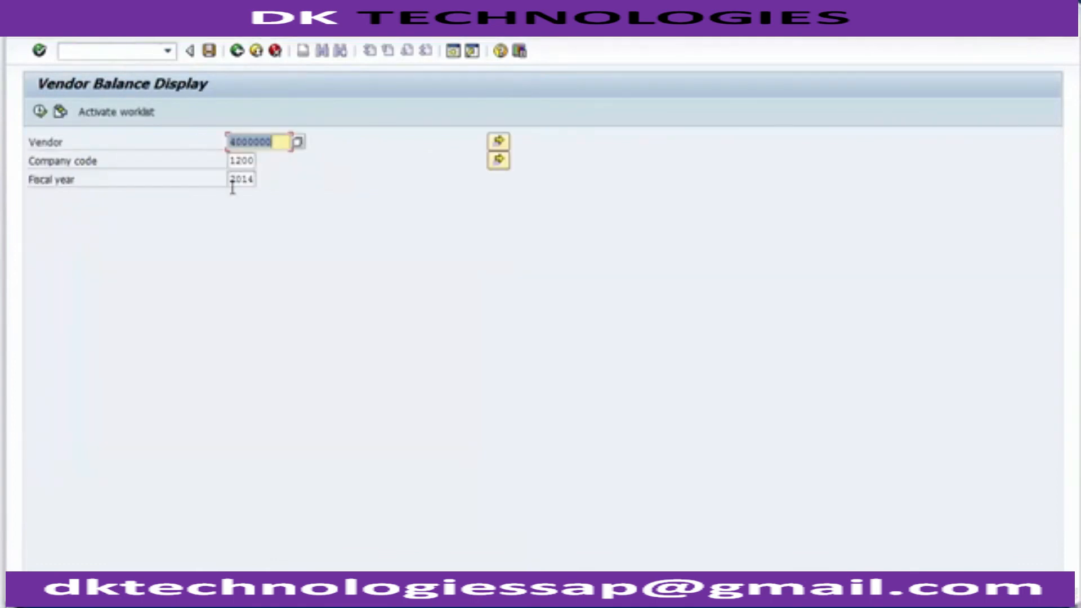
# - Run the vendor balance display for the preset vendor, company code 1200 and fiscal year 2014
pyautogui.click(280, 148)
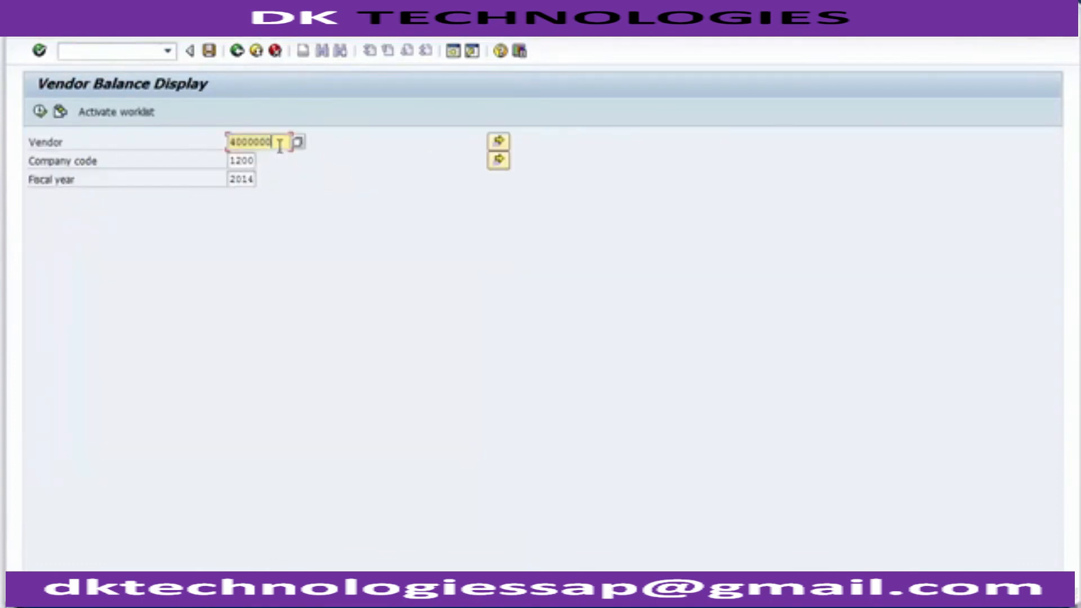
pyautogui.click(253, 160)
pyautogui.click(247, 178)
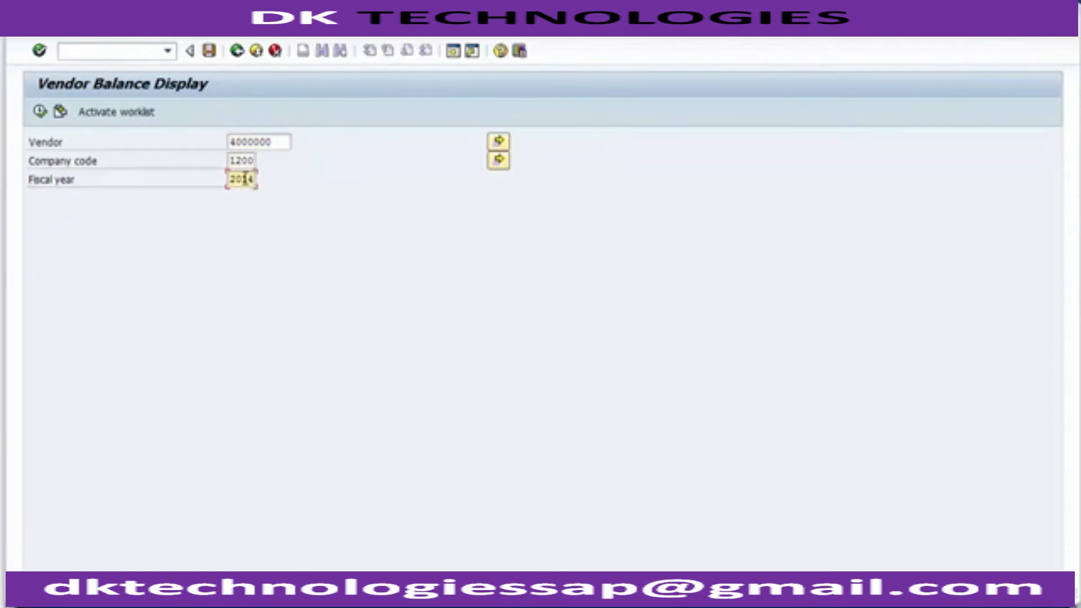
pyautogui.click(41, 114)
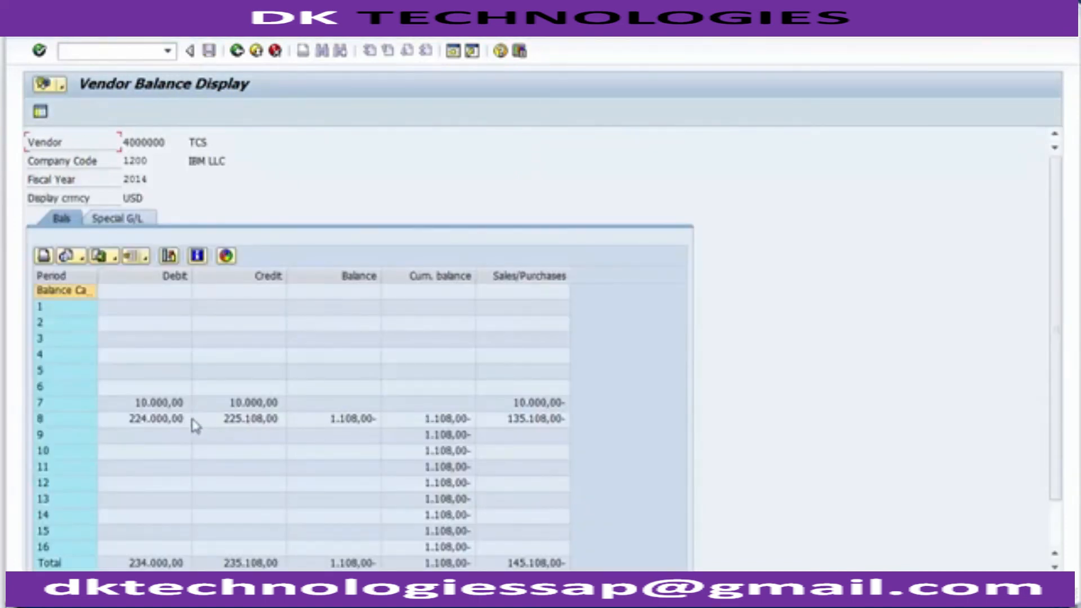
# - Examine the debit, credit and balance amounts of period 8 in the vendor balance table
pyautogui.click(147, 421)
pyautogui.click(67, 423)
pyautogui.click(155, 425)
pyautogui.press('Right')
pyautogui.press('Right')
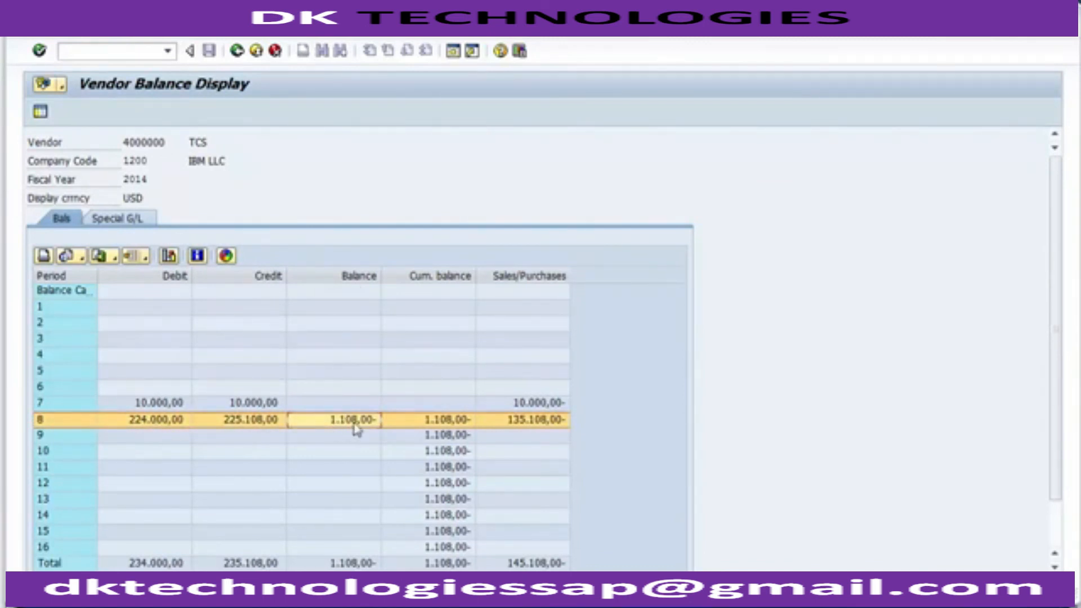
# - Compare the open item total in the Vendor Line Item Display session with the period 8 balances in Vendor Balance Display
pyautogui.moveTo(324, 596)
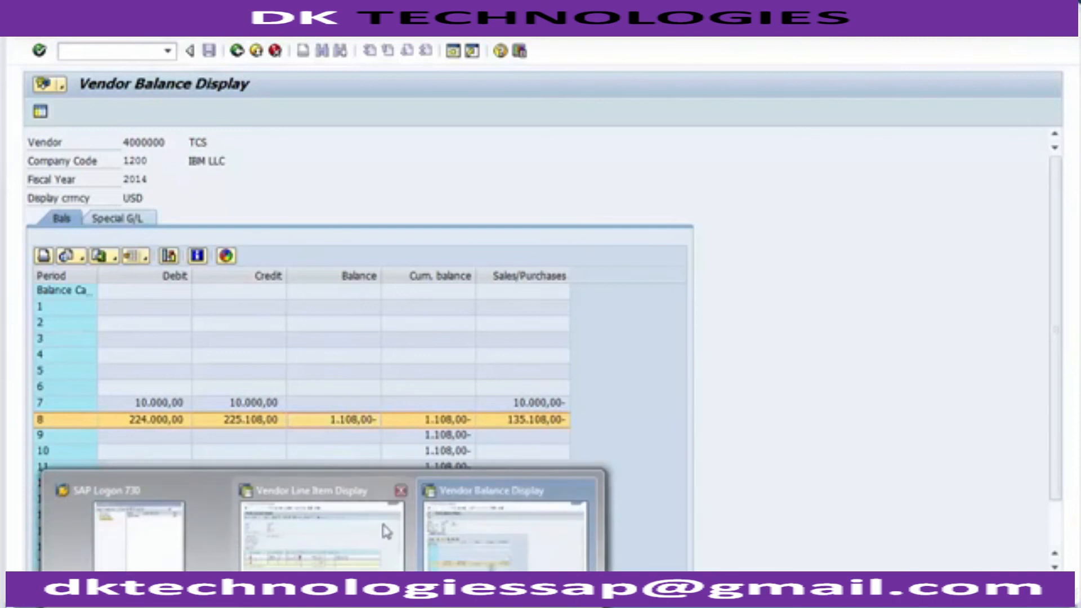
pyautogui.click(337, 539)
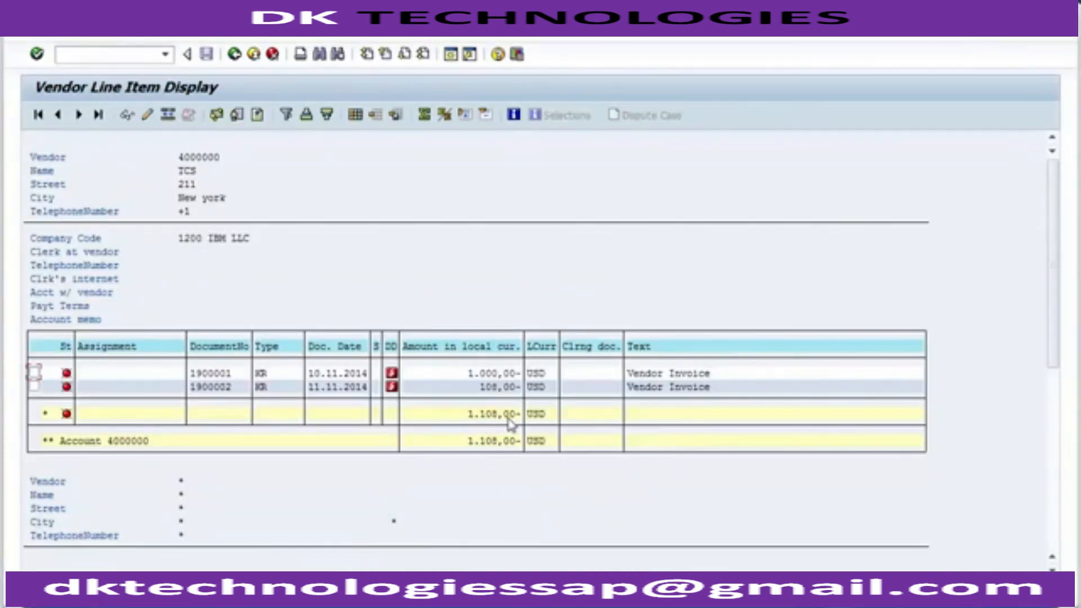
pyautogui.hotkey('alt', 'Tab')
pyautogui.click(441, 422)
pyautogui.click(345, 423)
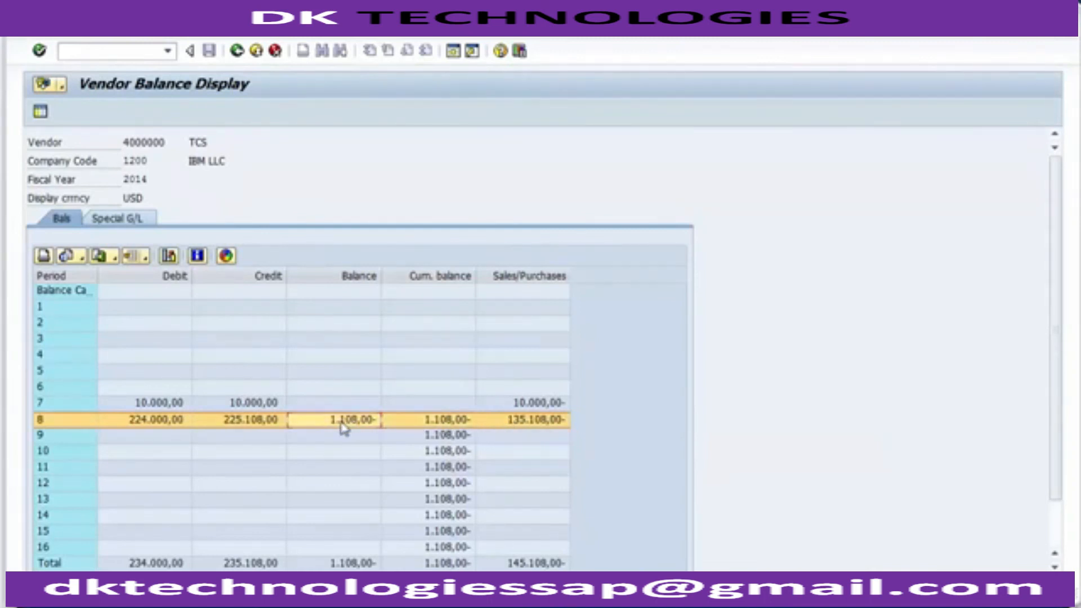
# - Check the overall balance in the Total row, and return to the Unit Testing slide in PowerPoint
pyautogui.click(353, 563)
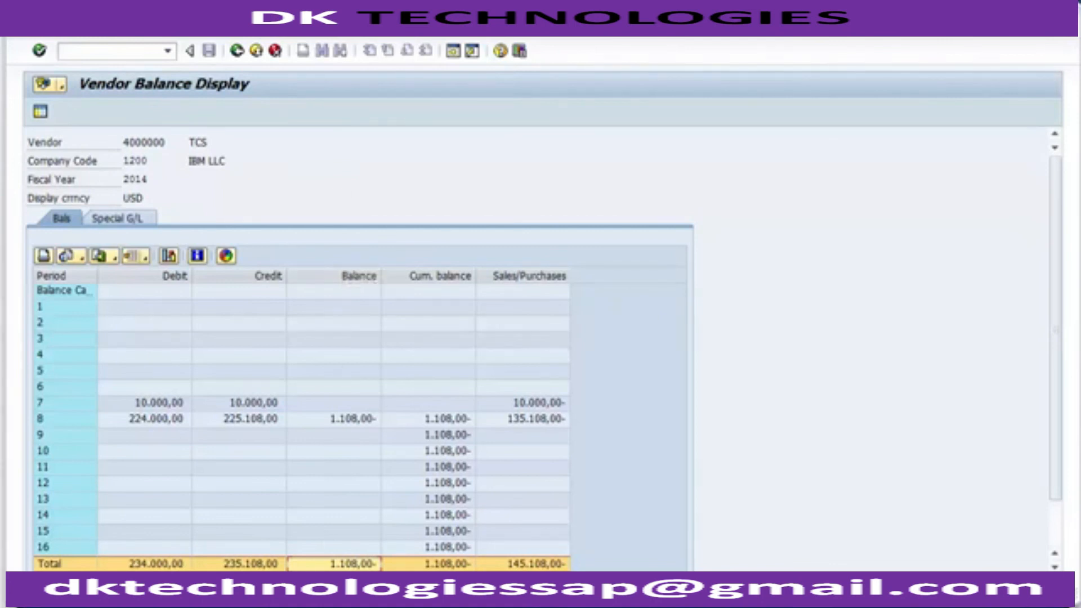
pyautogui.moveTo(374, 598)
pyautogui.click(341, 541)
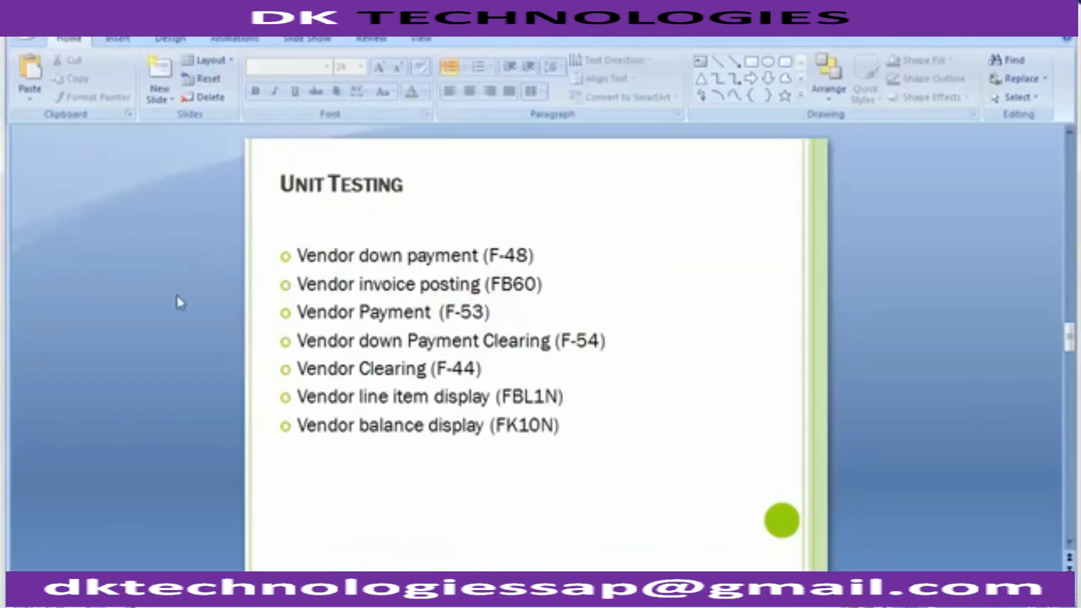